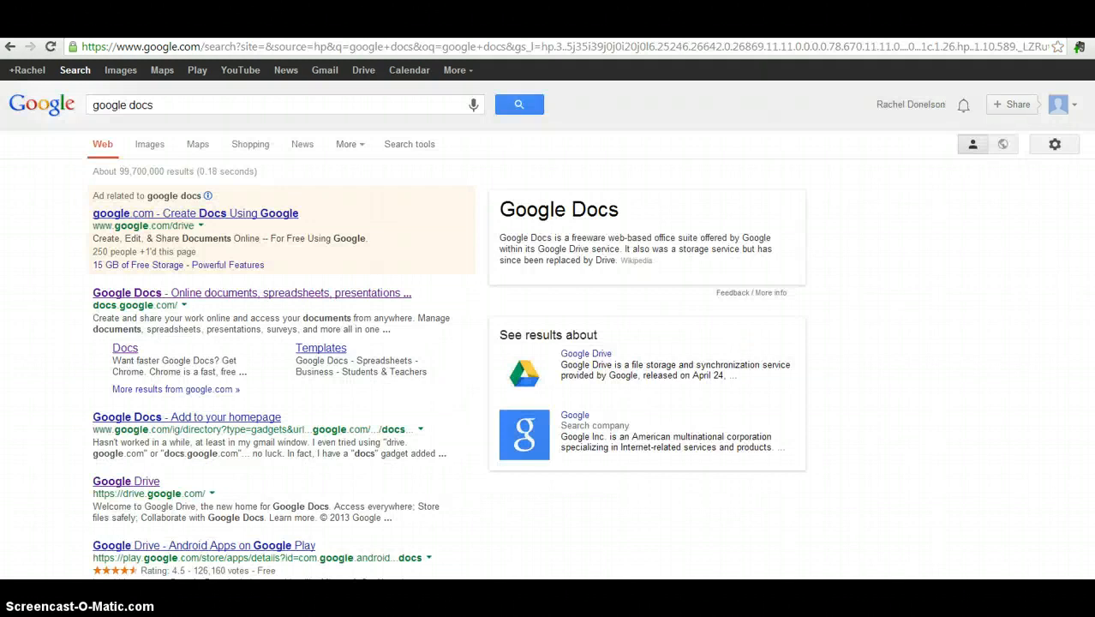
# - Open Google Docs from the search results and create a new drawing in Drive
pyautogui.click(151, 294)
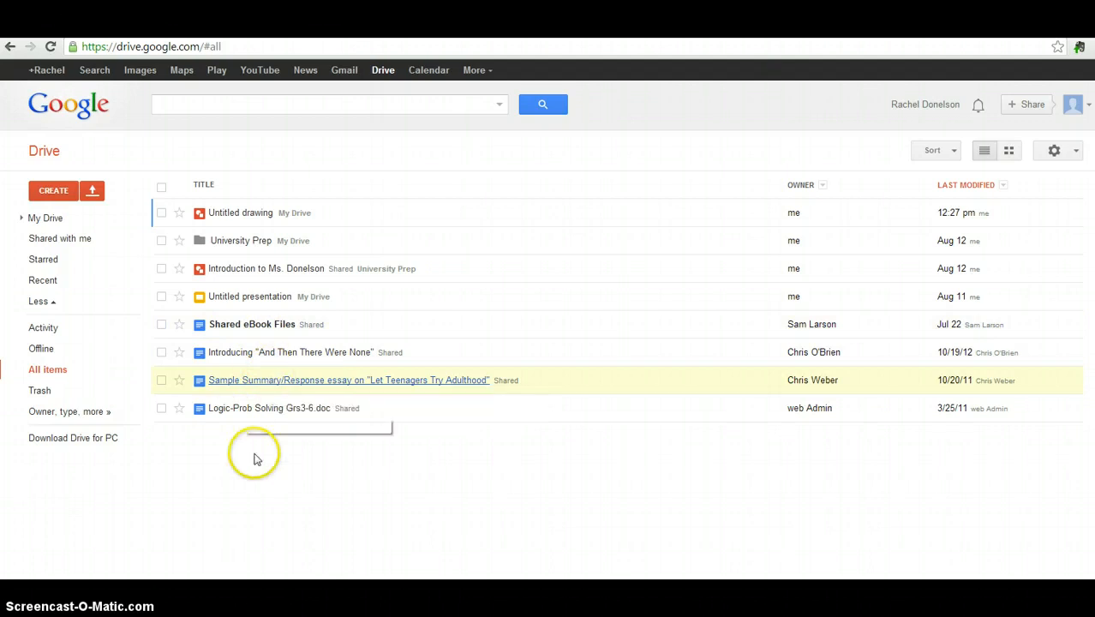
pyautogui.click(270, 396)
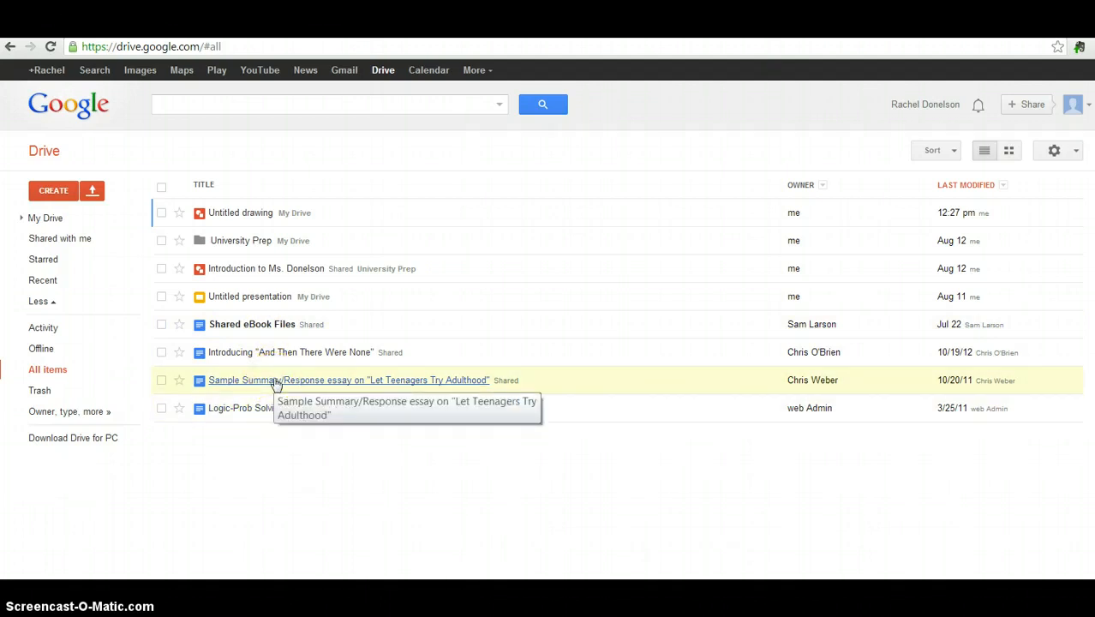
pyautogui.click(64, 193)
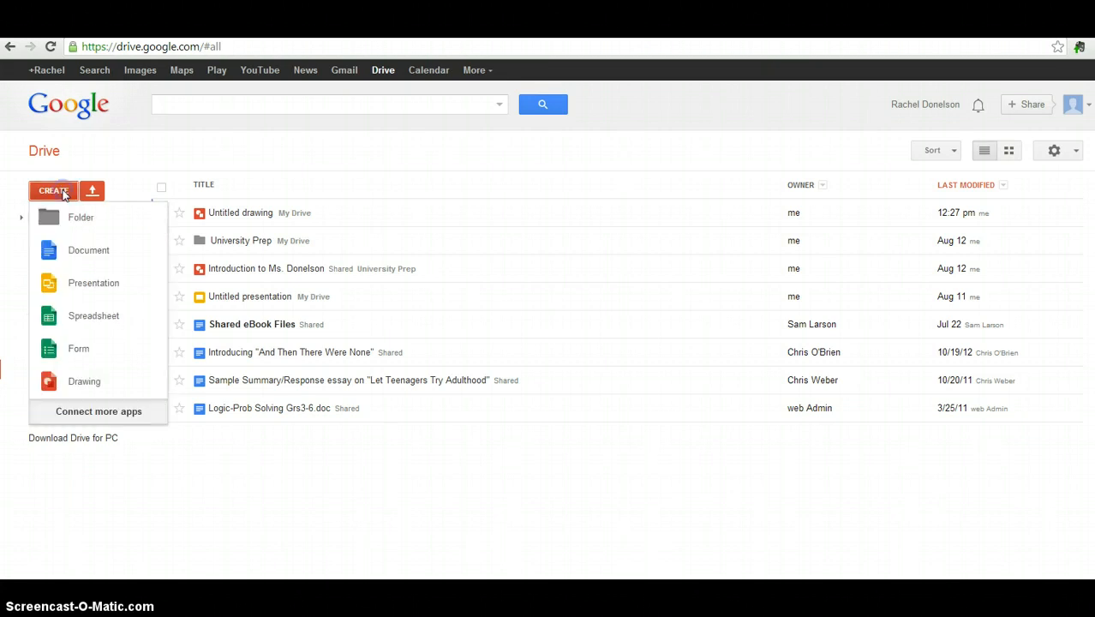
pyautogui.click(89, 381)
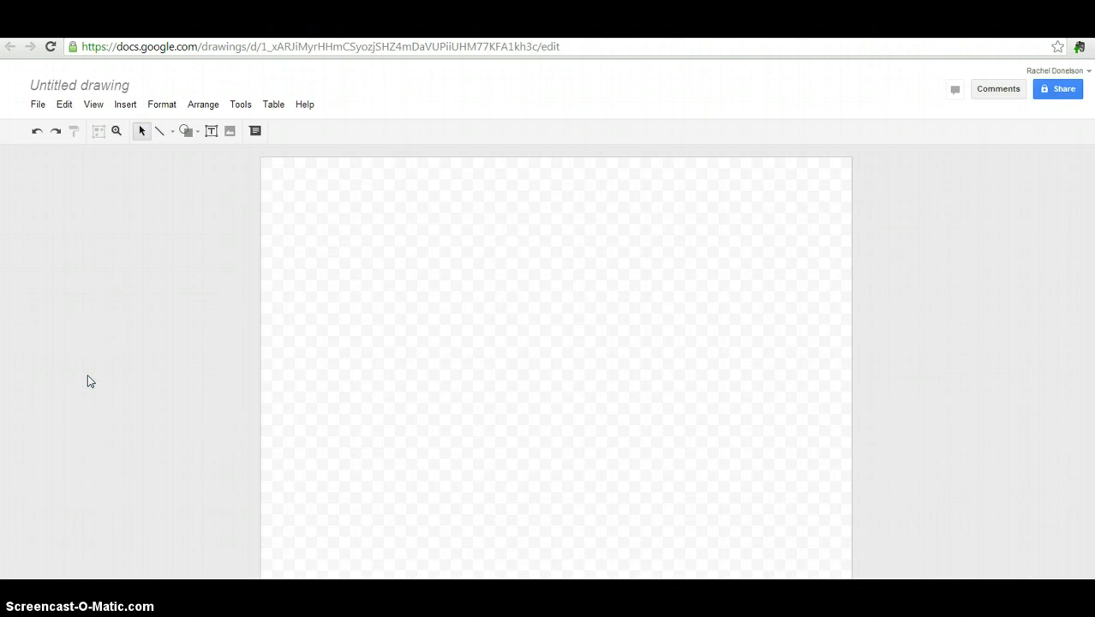
pyautogui.click(296, 356)
pyautogui.click(861, 413)
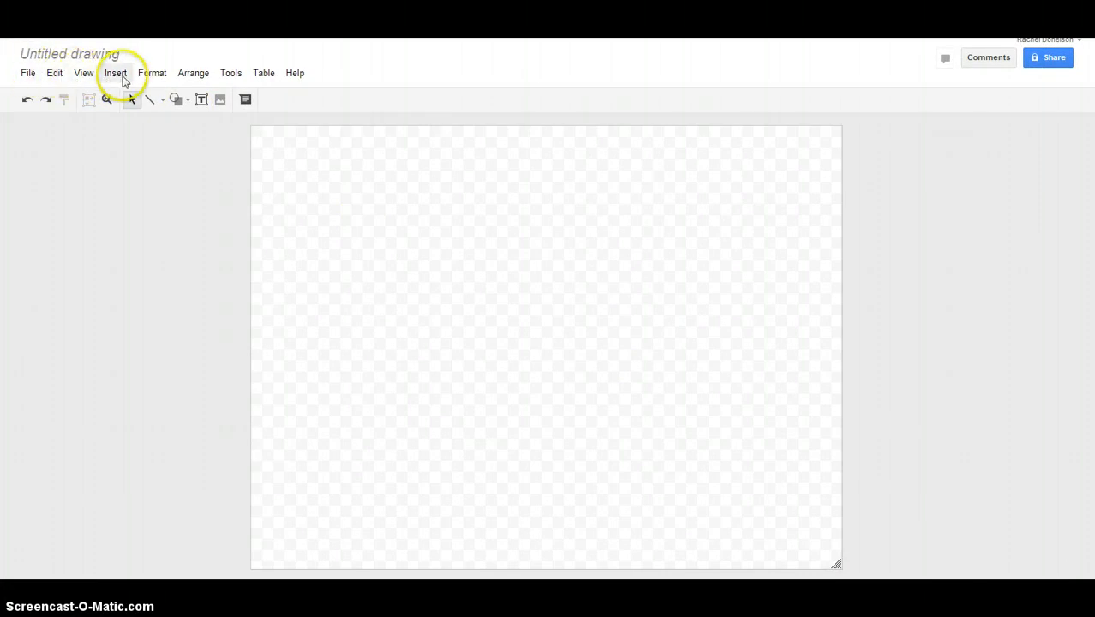
# - Rename the untitled drawing as "Demo poster"
pyautogui.click(34, 79)
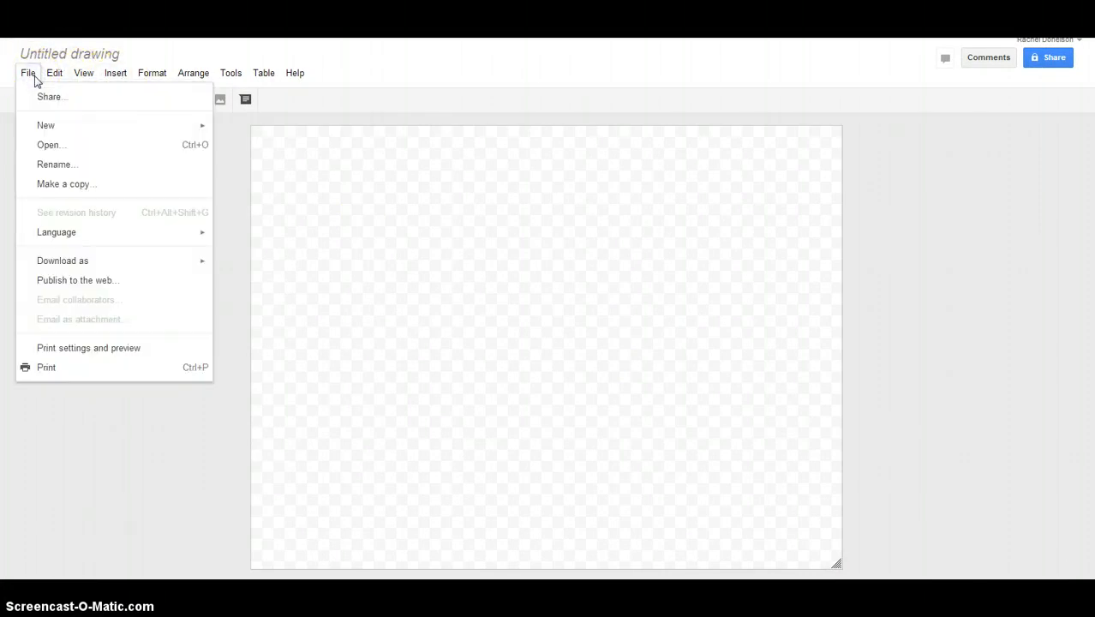
pyautogui.click(55, 163)
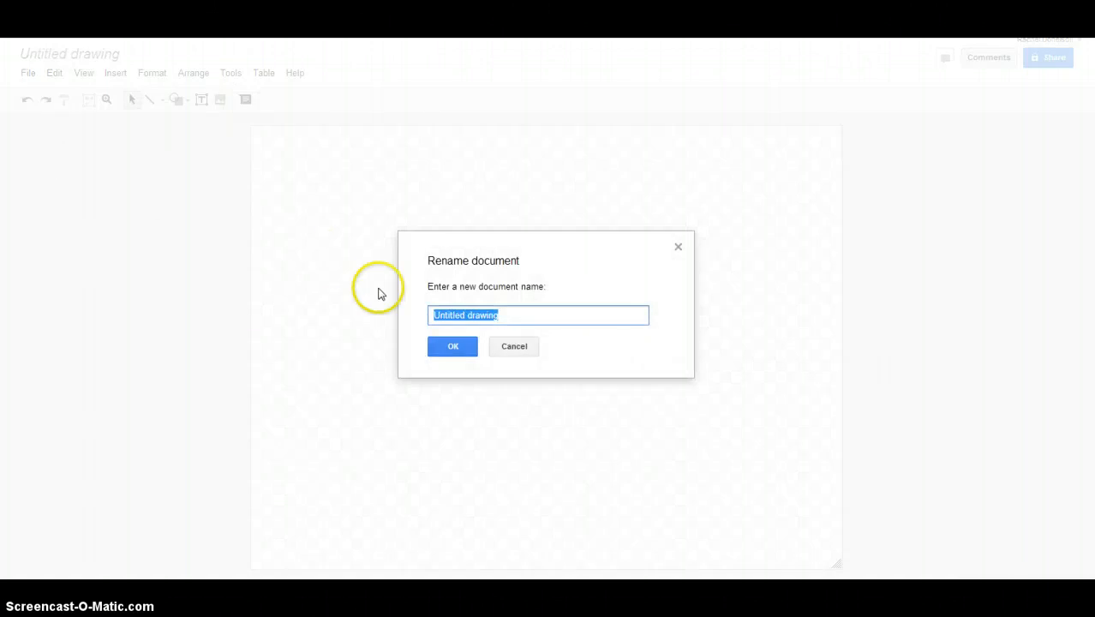
pyautogui.write('Demo ')
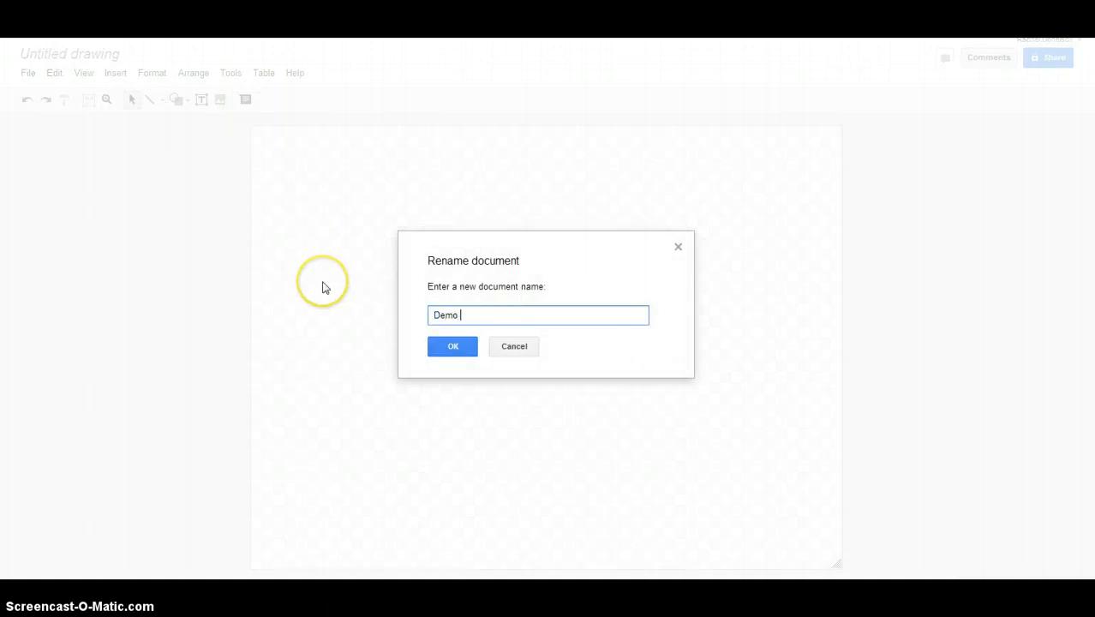
pyautogui.write('poster')
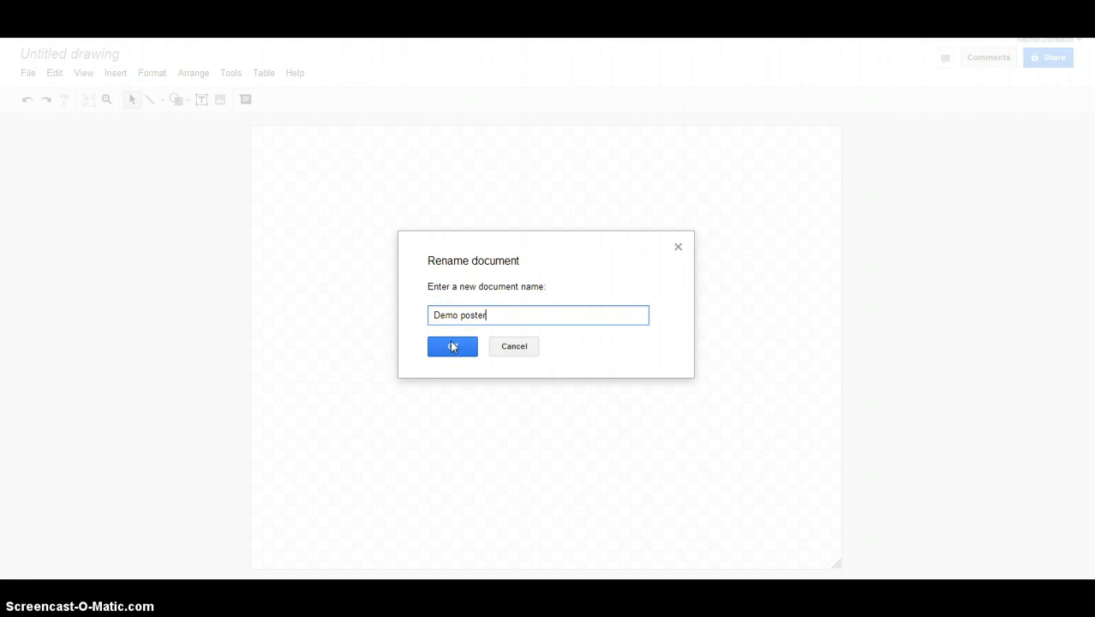
pyautogui.click(453, 347)
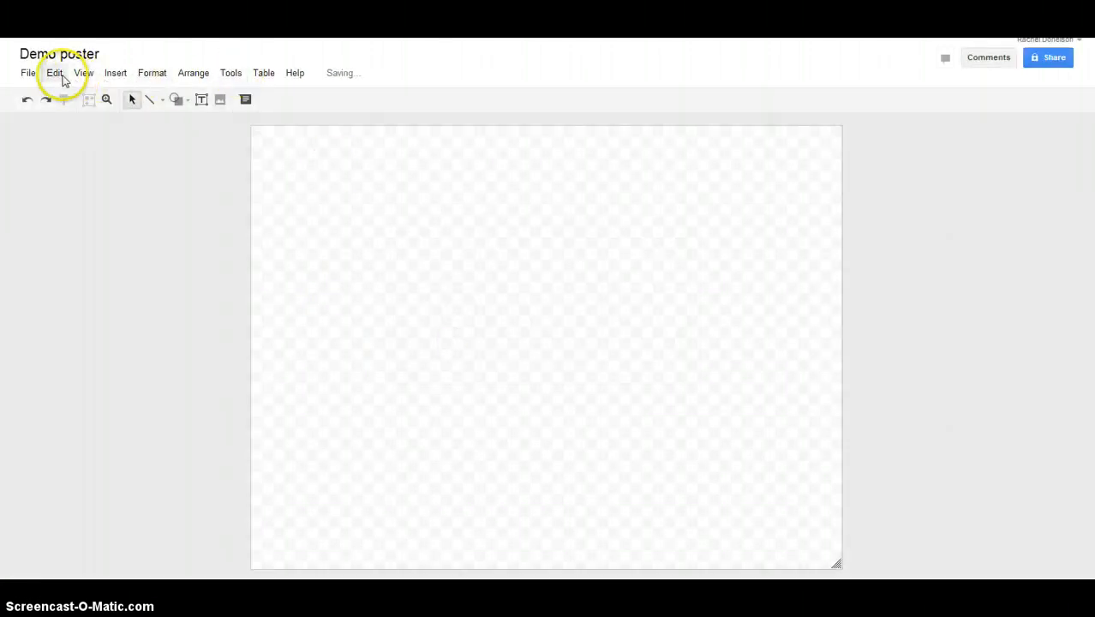
pyautogui.click(59, 76)
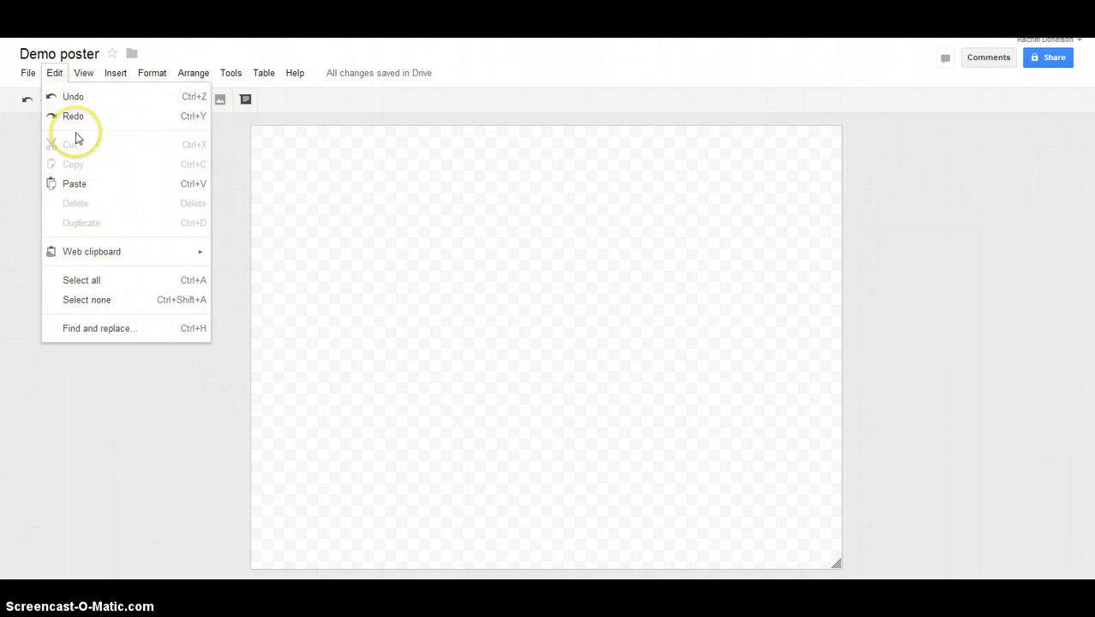
pyautogui.click(83, 74)
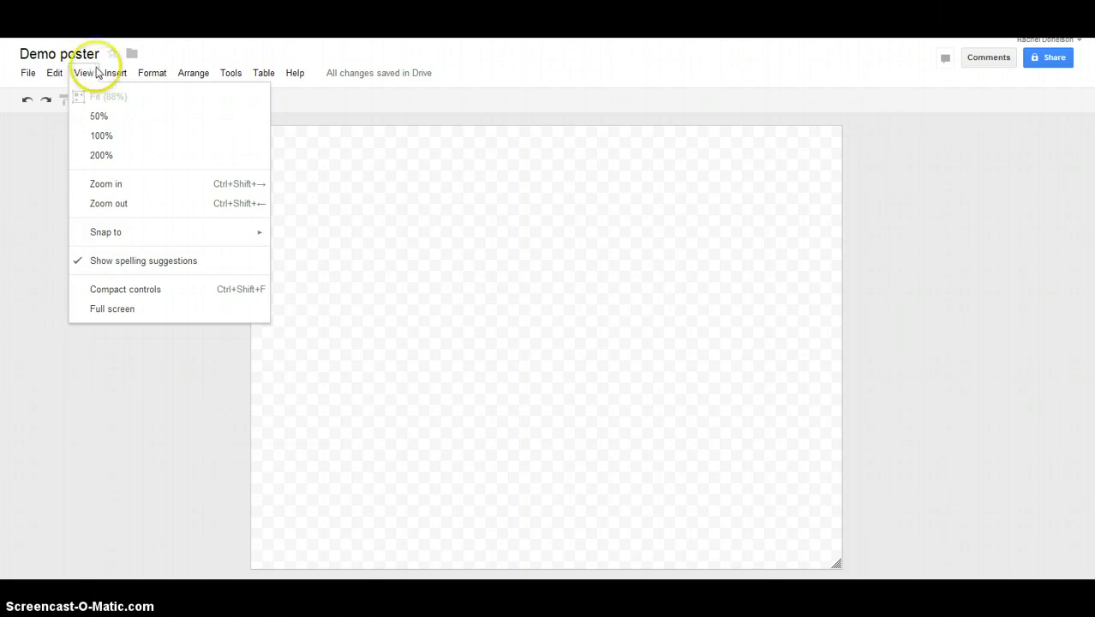
pyautogui.click(114, 75)
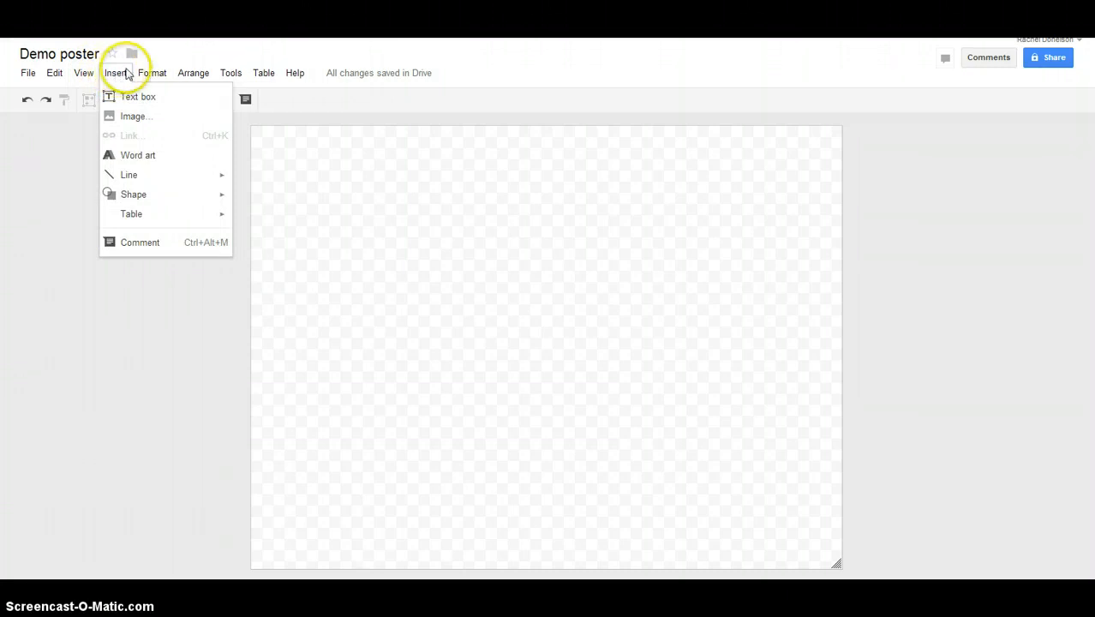
pyautogui.click(149, 74)
pyautogui.click(185, 74)
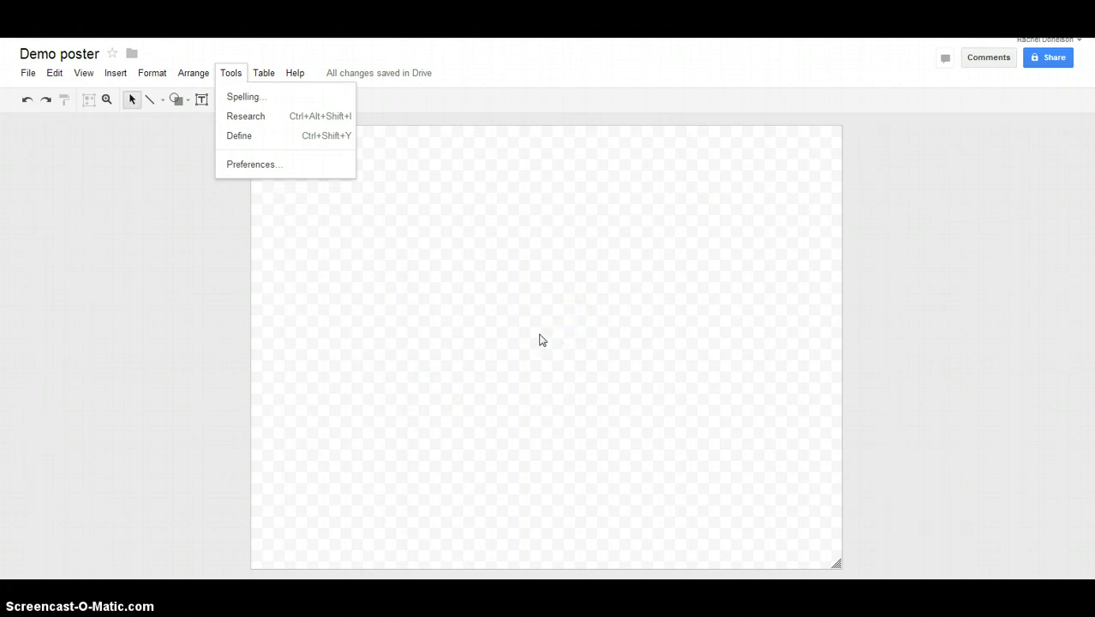
pyautogui.click(455, 348)
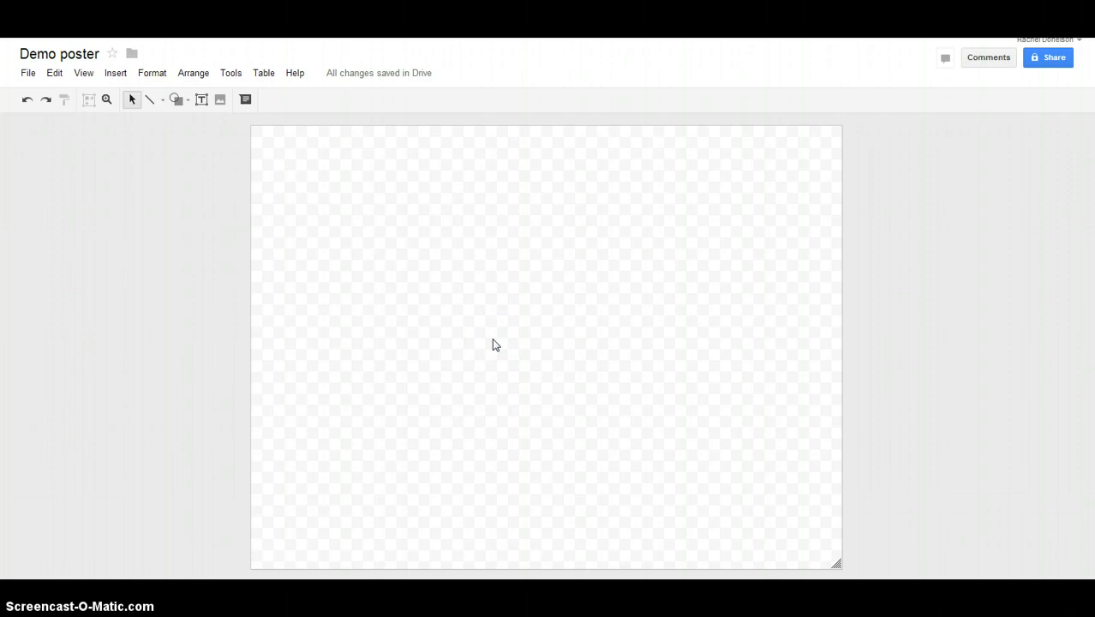
# - Set the drawing's background to a solid medium blue
pyautogui.rightClick(493, 345)
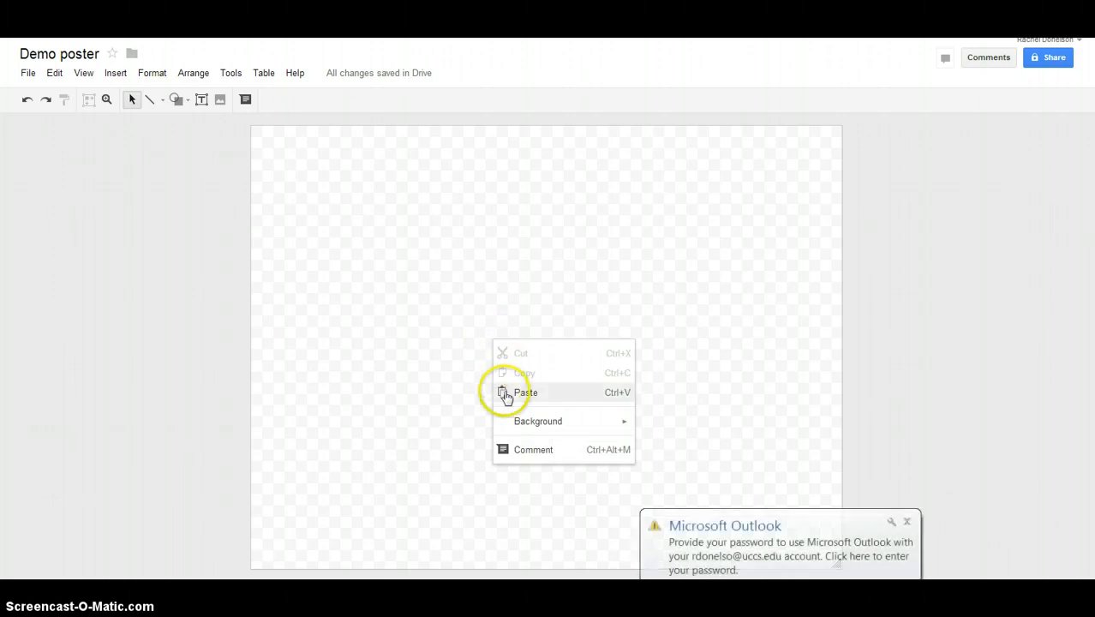
pyautogui.moveTo(512, 423)
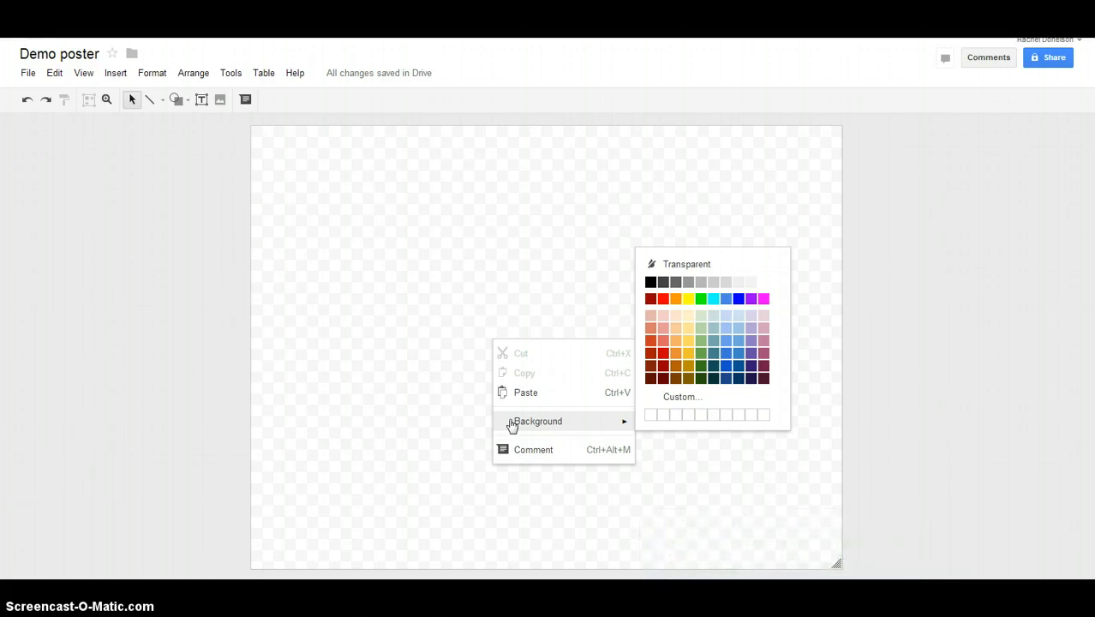
pyautogui.click(570, 420)
pyautogui.click(603, 419)
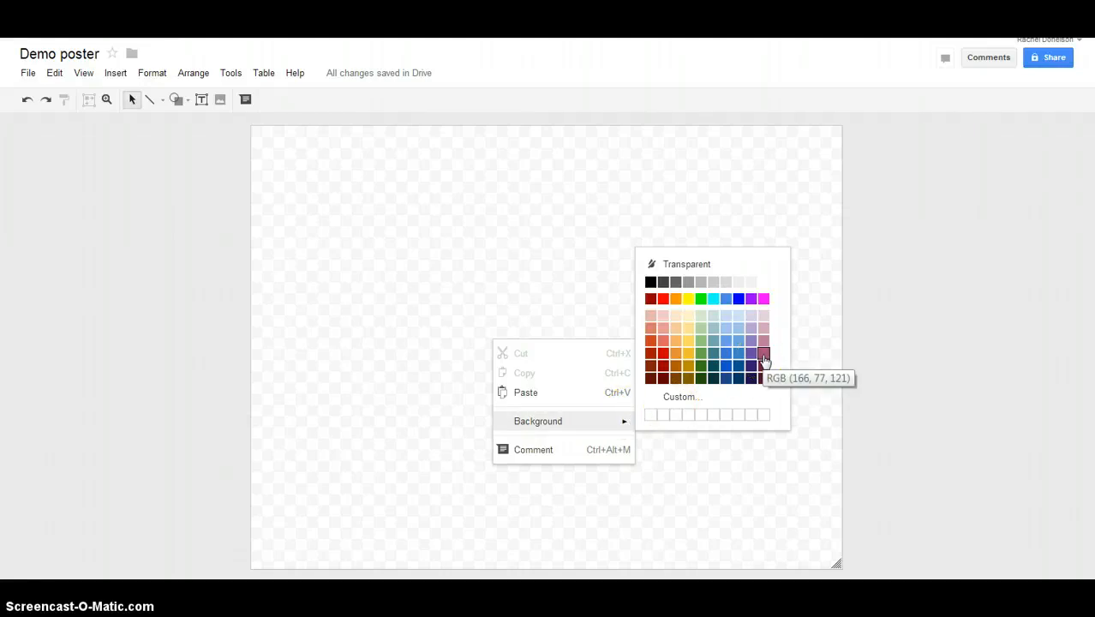
pyautogui.click(747, 358)
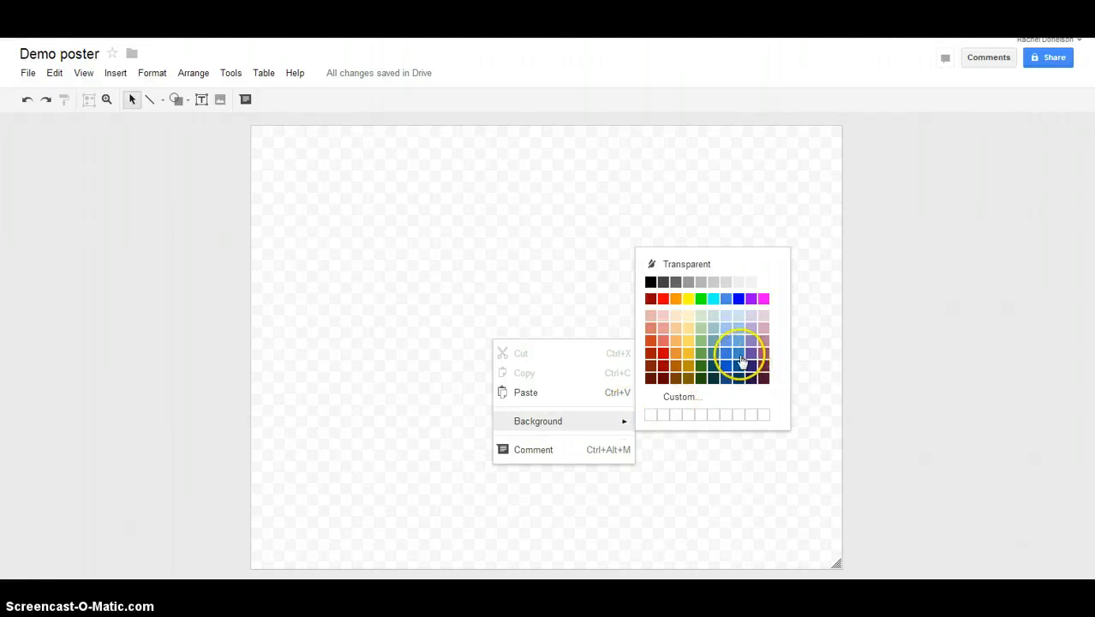
pyautogui.click(739, 354)
pyautogui.click(645, 306)
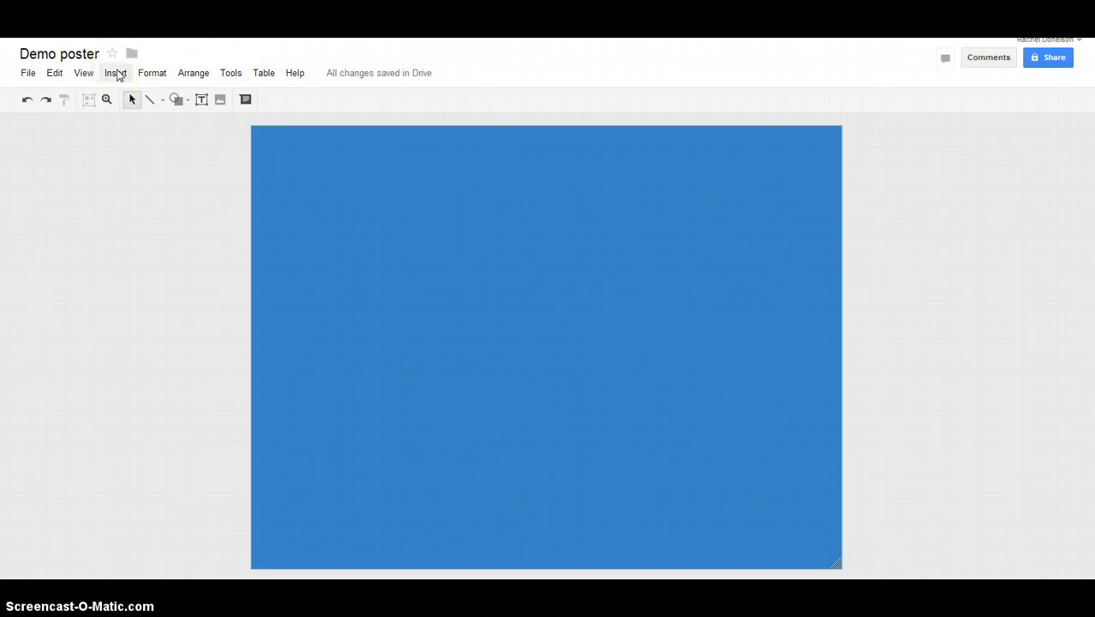
# - Insert the "family" JPEG image into the drawing by uploading it from the KINGSTON urDrive (E:) drive
pyautogui.click(117, 74)
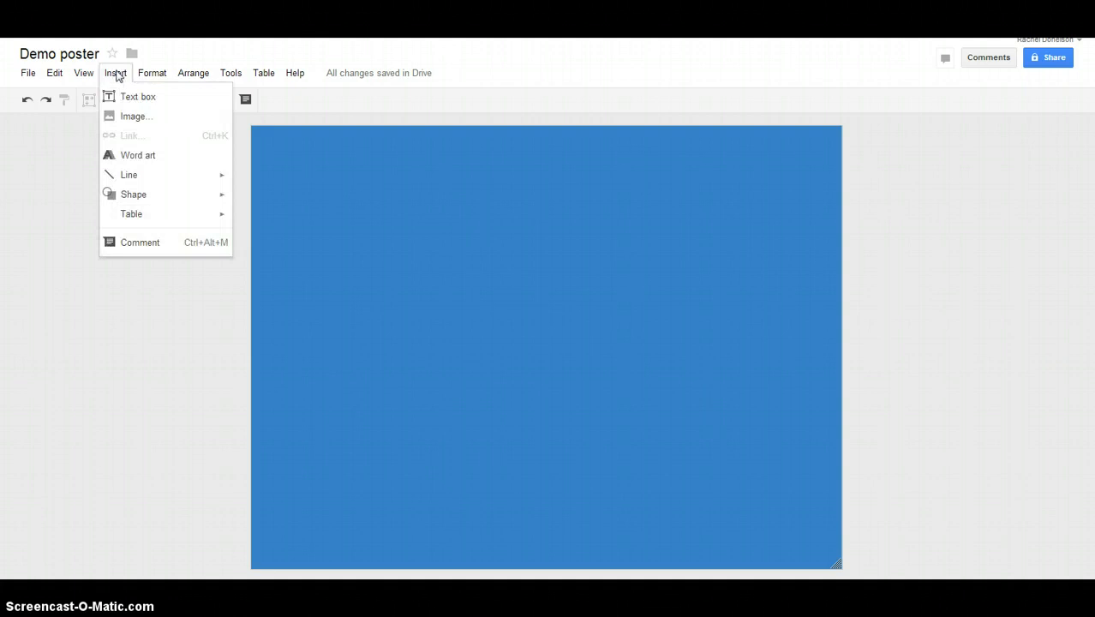
pyautogui.click(130, 118)
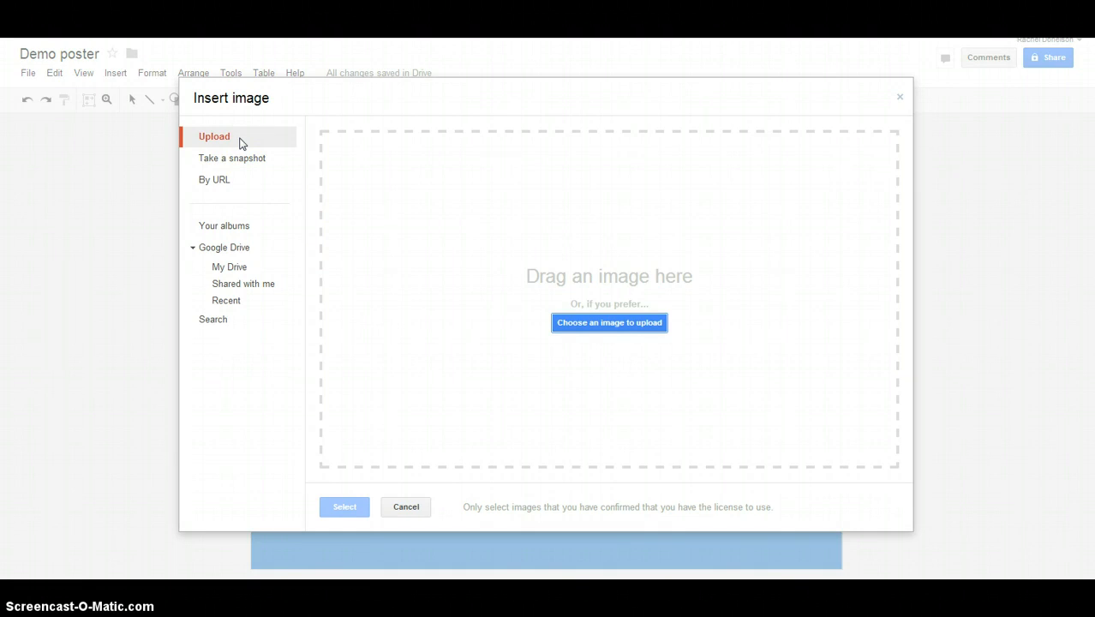
pyautogui.click(247, 159)
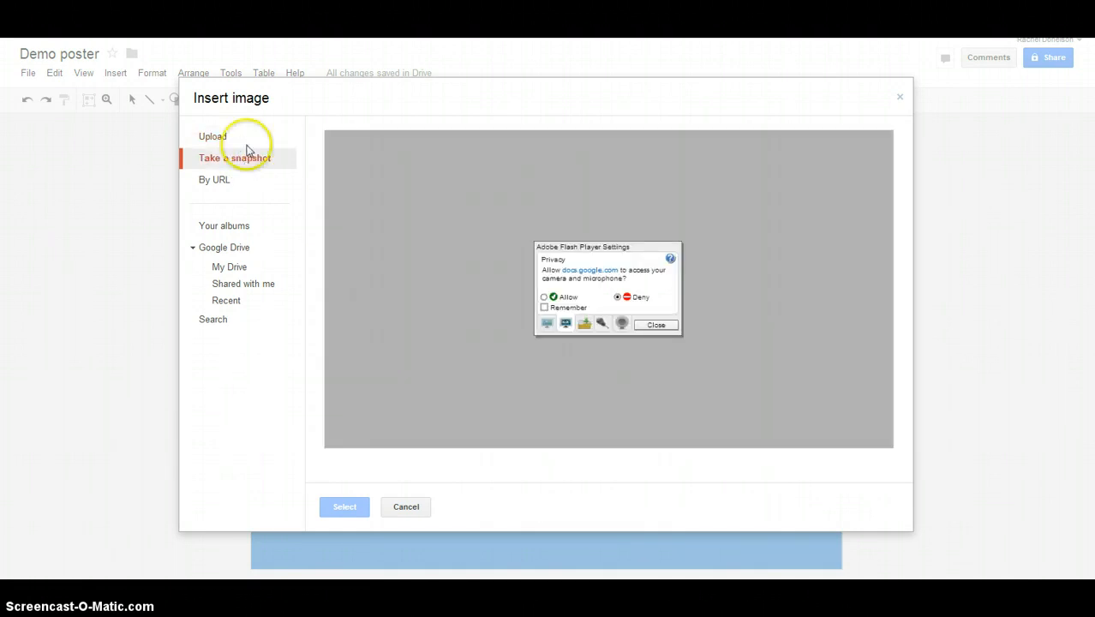
pyautogui.click(240, 138)
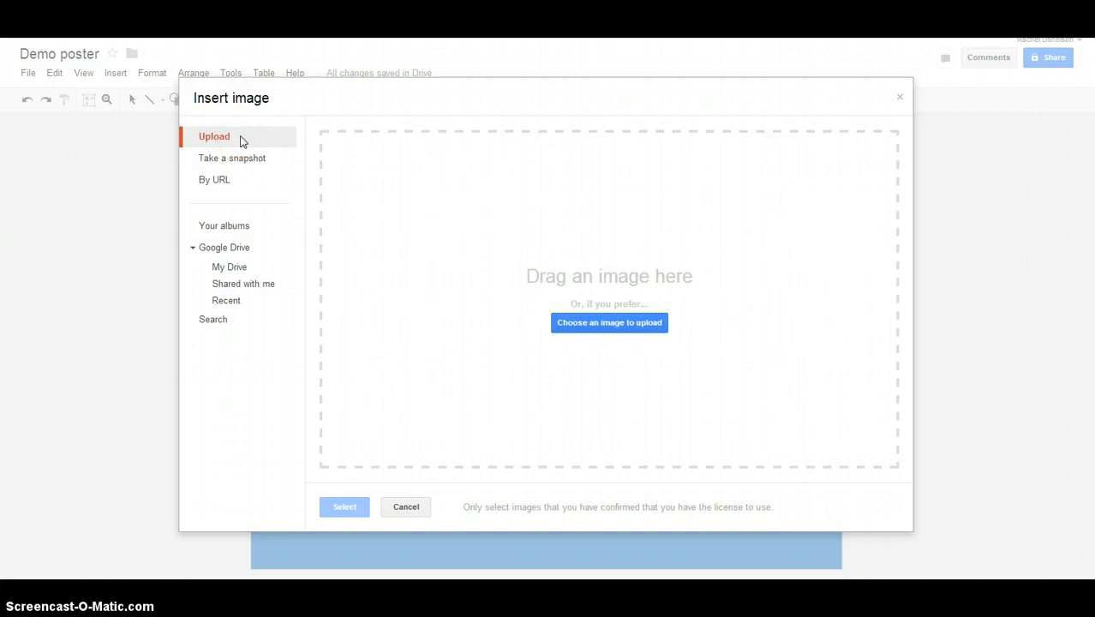
pyautogui.click(246, 185)
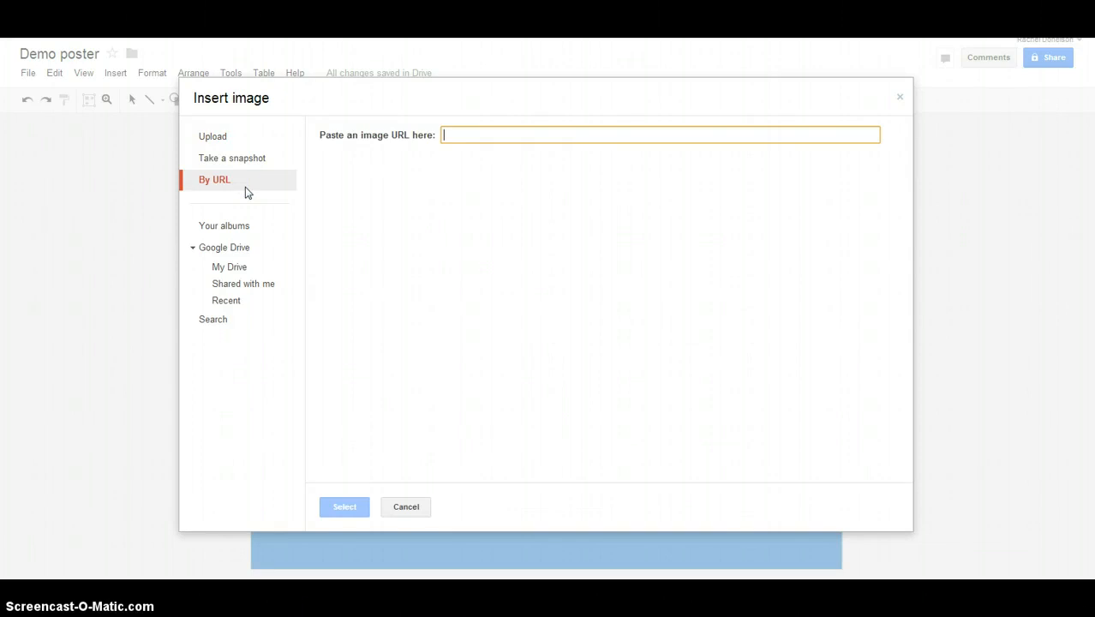
pyautogui.click(228, 140)
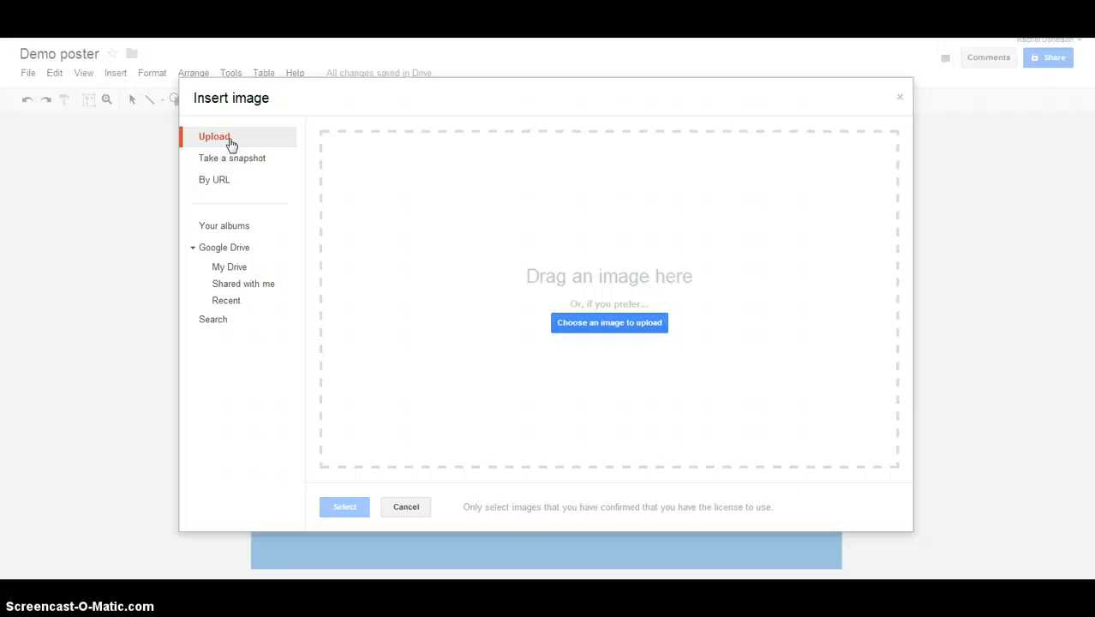
pyautogui.click(594, 323)
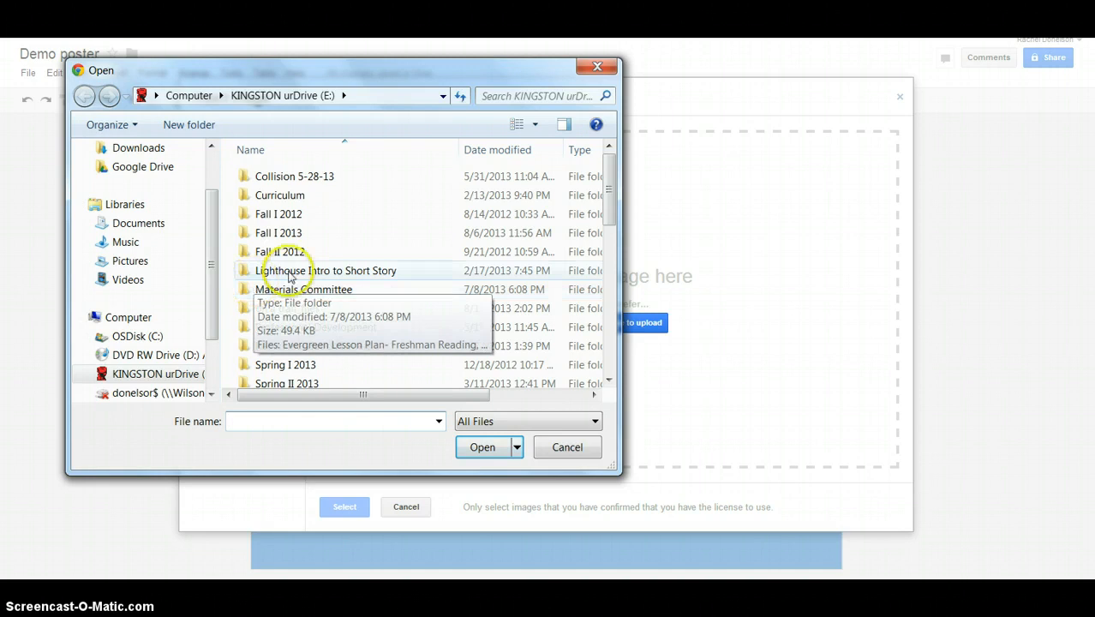
pyautogui.moveTo(608, 210); pyautogui.dragTo(628, 274)
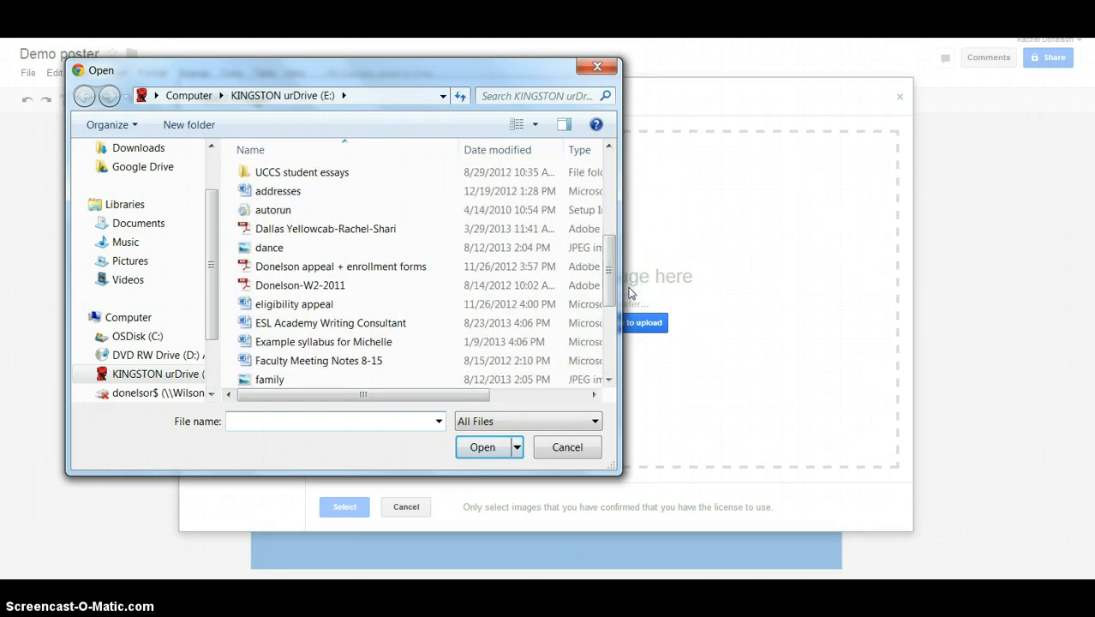
pyautogui.moveTo(626, 286)
pyautogui.mouseDown()
pyautogui.moveTo(618, 274)
pyautogui.moveTo(613, 302)
pyautogui.mouseUp()
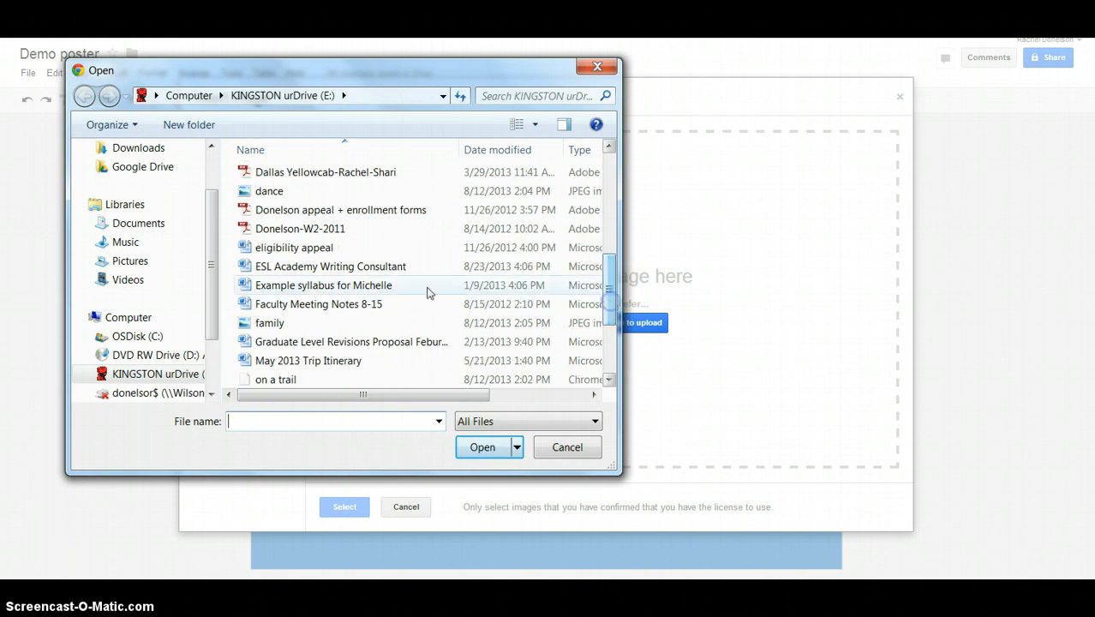
pyautogui.doubleClick(372, 323)
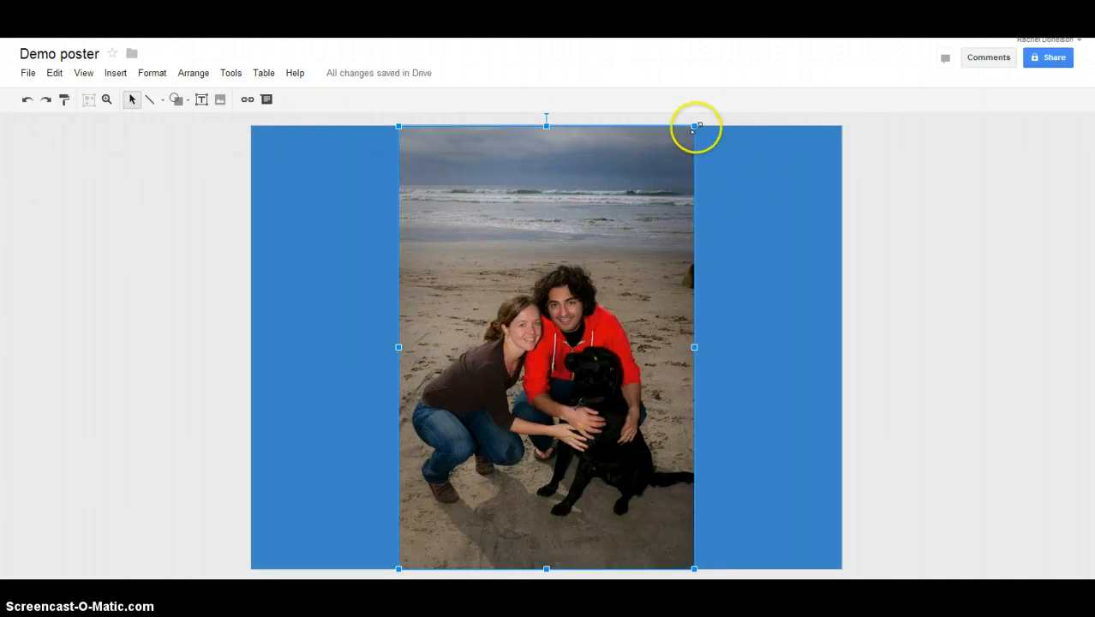
# - Shrink the inserted photo proportionally to a little over half its size and move it to the right of the canvas centre
pyautogui.moveTo(692, 127)
pyautogui.mouseDown()
pyautogui.moveTo(660, 213)
pyautogui.moveTo(656, 181)
pyautogui.moveTo(693, 130)
pyautogui.mouseUp()
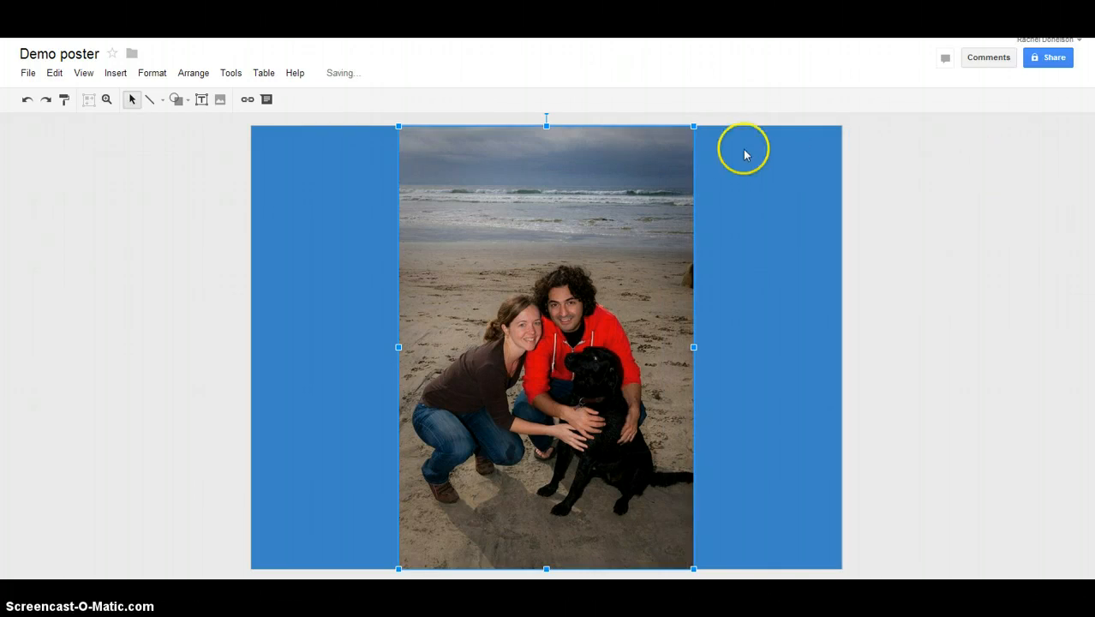
pyautogui.moveTo(692, 127); pyautogui.dragTo(568, 311)
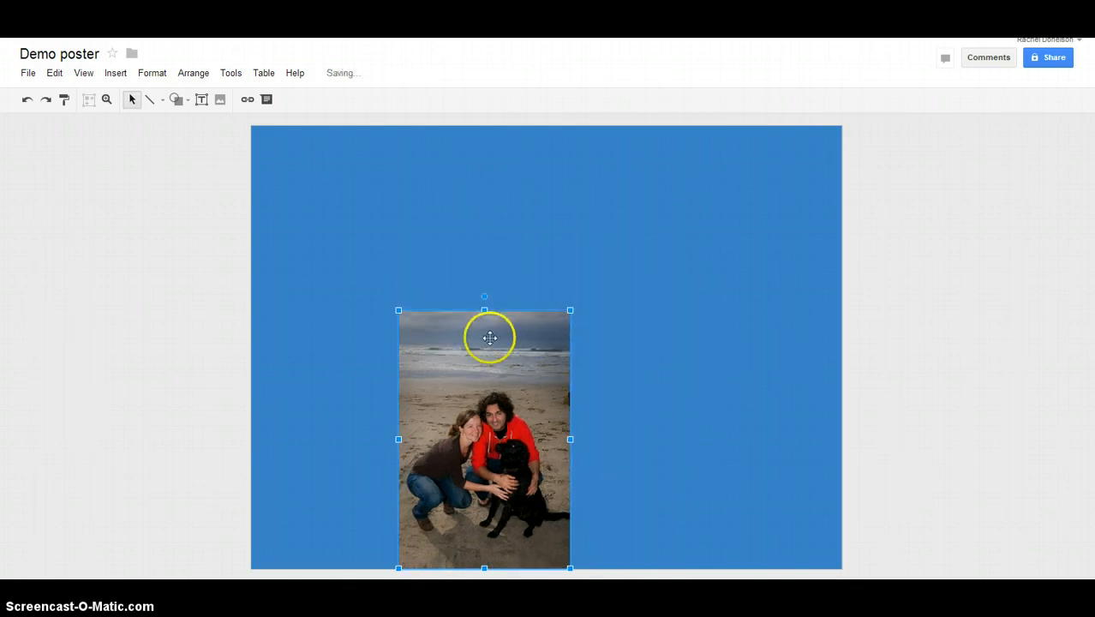
pyautogui.moveTo(483, 361); pyautogui.dragTo(770, 347)
pyautogui.click(618, 305)
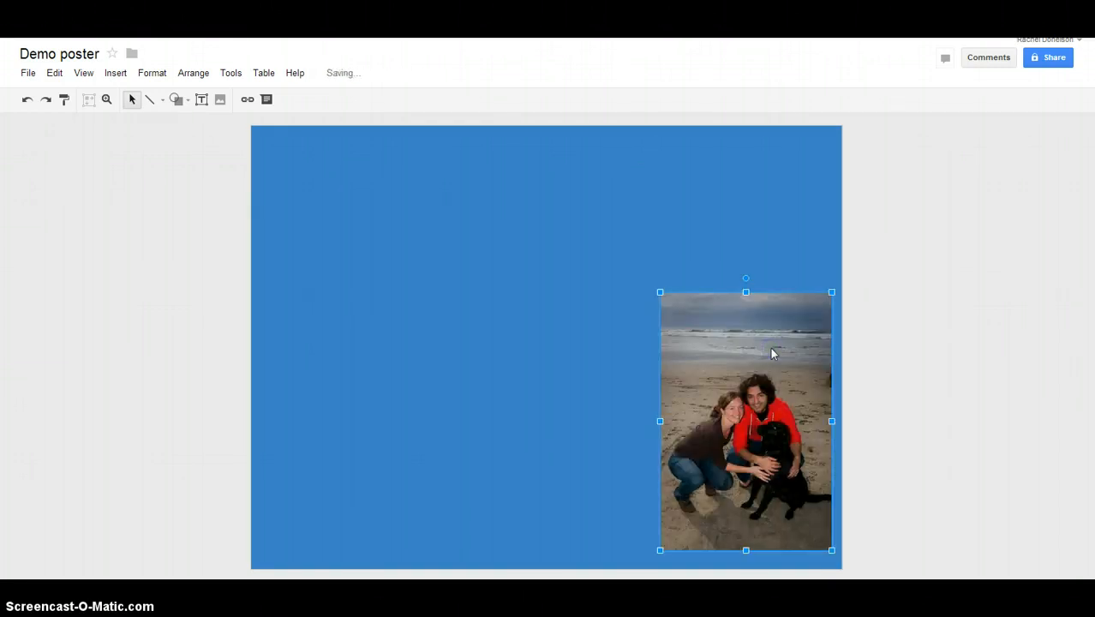
pyautogui.click(721, 309)
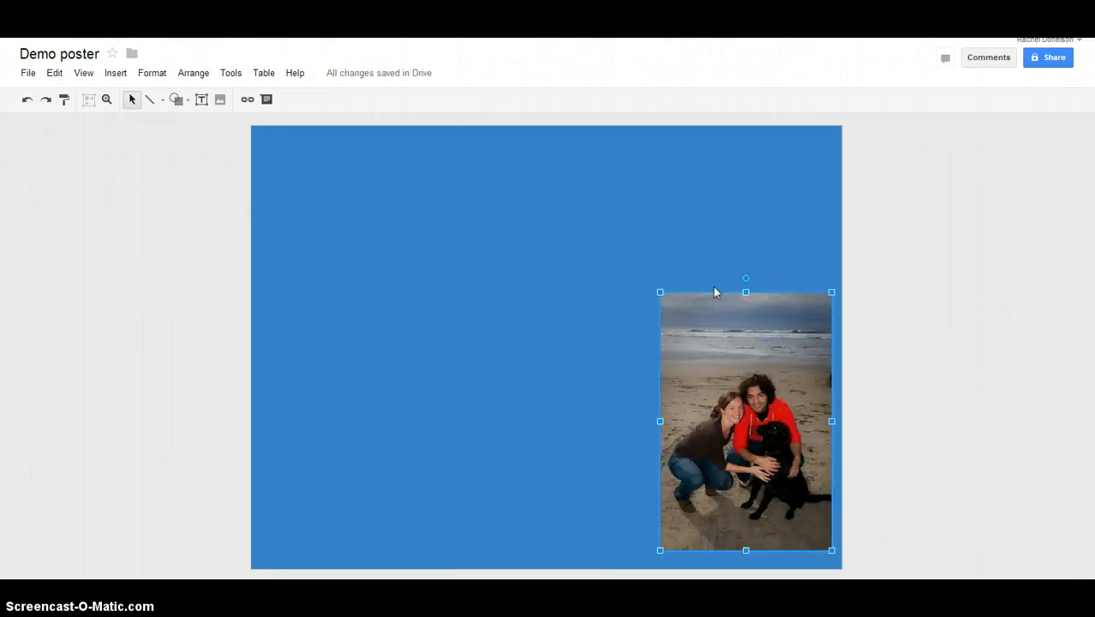
pyautogui.moveTo(715, 293); pyautogui.dragTo(626, 269)
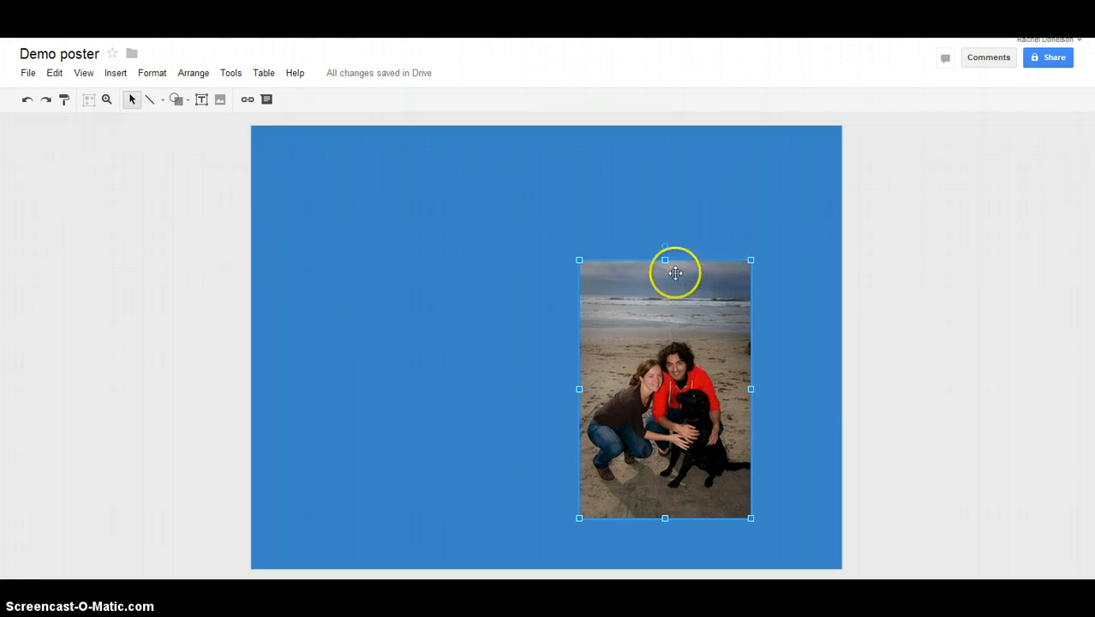
# - Insert a wide, shallow text box overlapping the upper edge of the beach photo
pyautogui.click(650, 235)
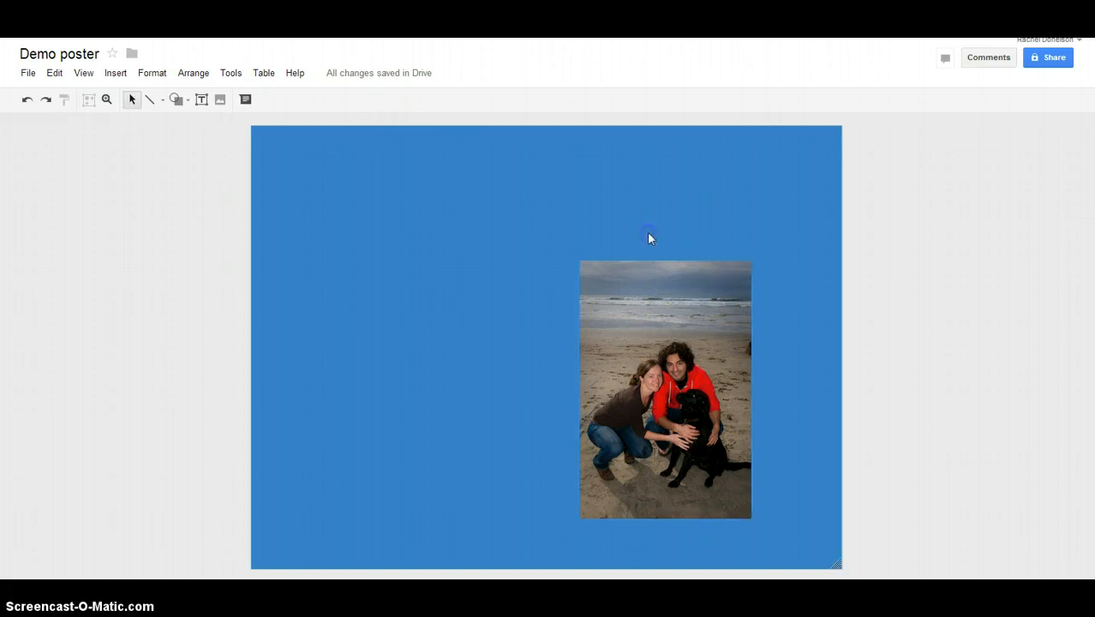
pyautogui.click(126, 76)
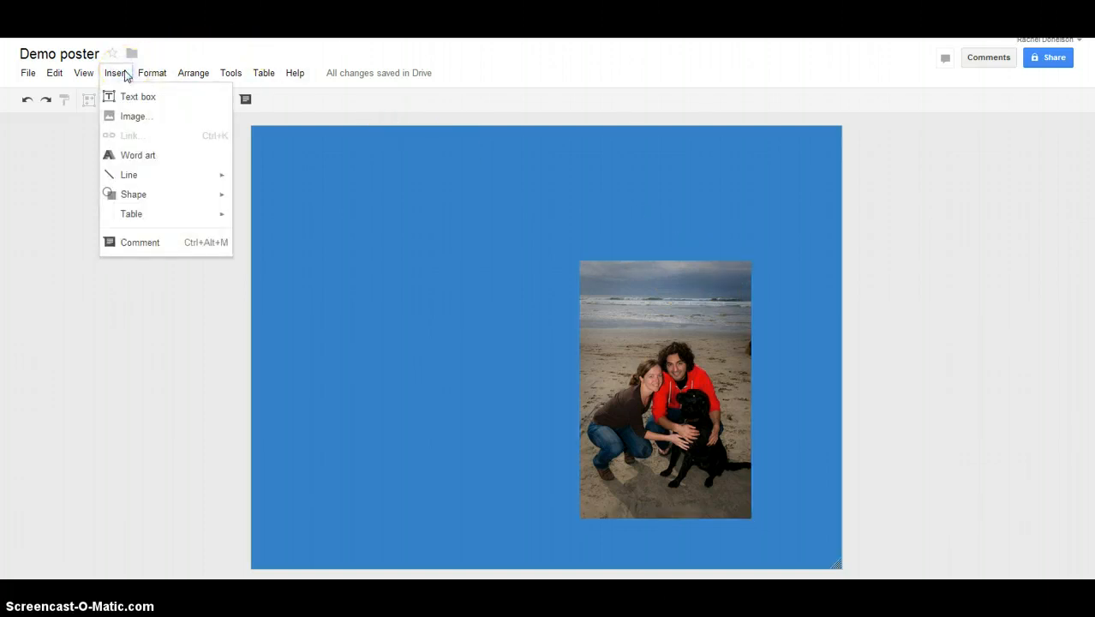
pyautogui.click(135, 101)
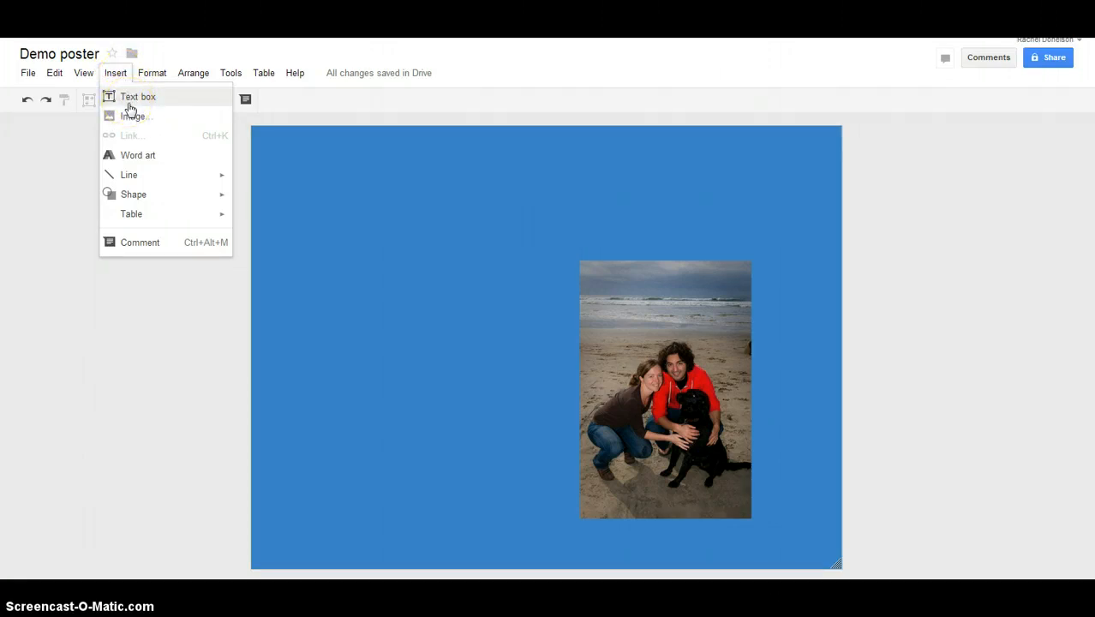
pyautogui.click(130, 101)
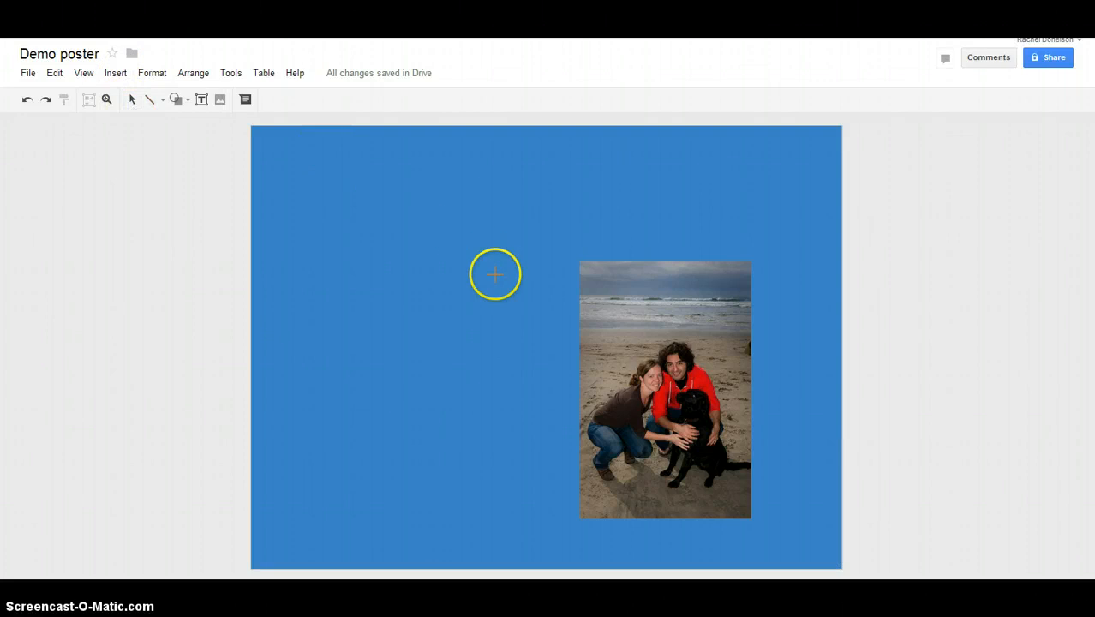
pyautogui.moveTo(533, 282); pyautogui.dragTo(750, 241)
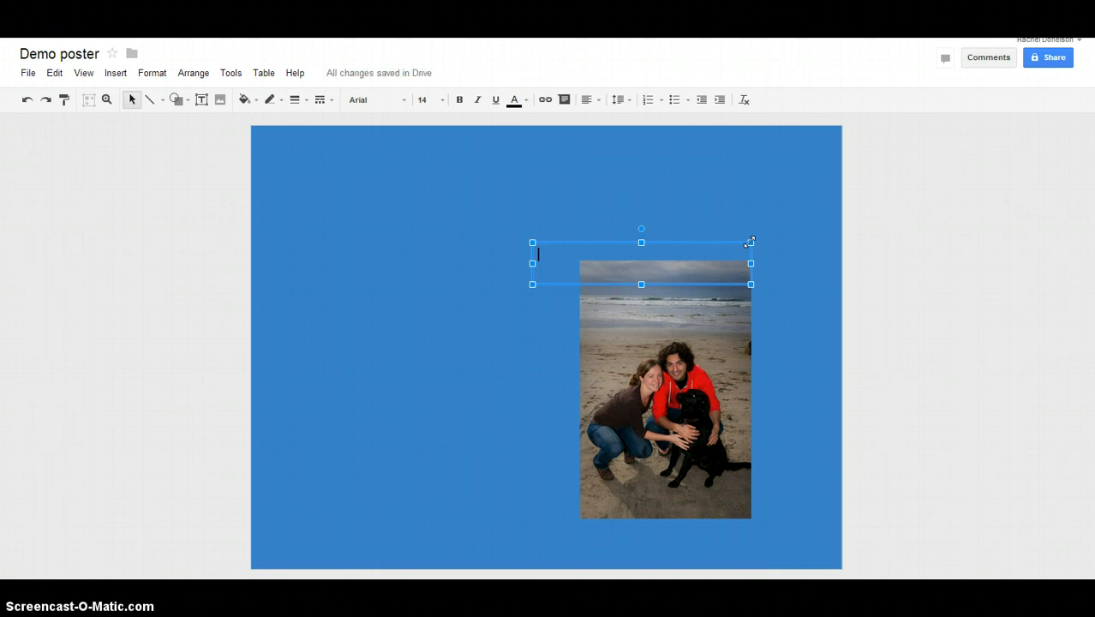
# - Enter a photo caption consisting of the woman's title and surname, "with her husband," his first name, "and dog, Molly"
pyautogui.write('Rach')
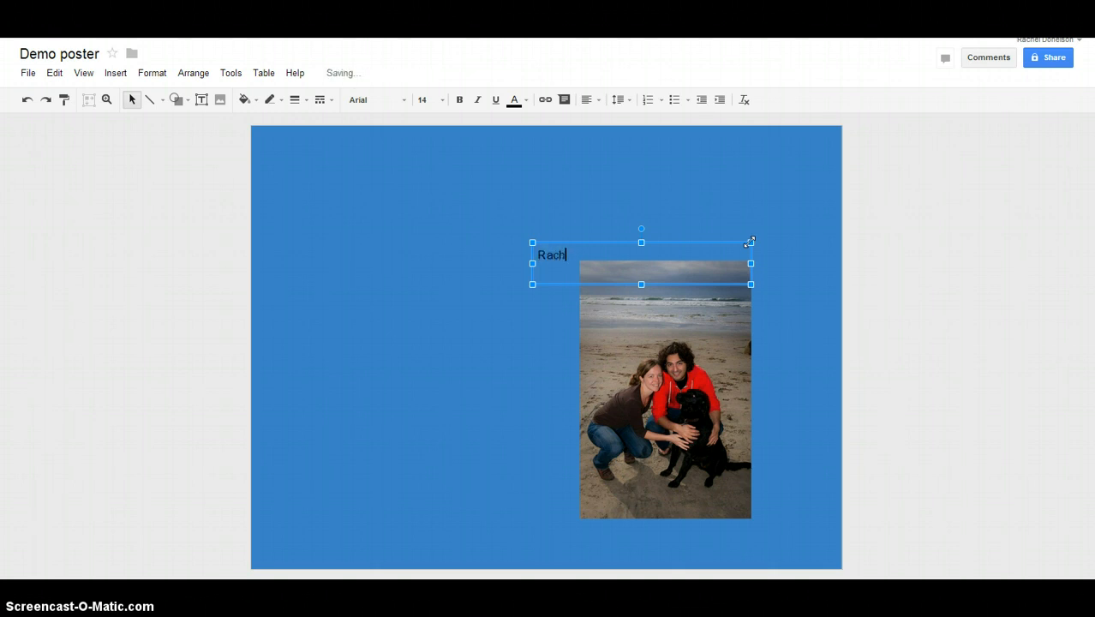
pyautogui.press('BackSpace')
pyautogui.press('BackSpace')
pyautogui.write('Ms. Donelson with her h')
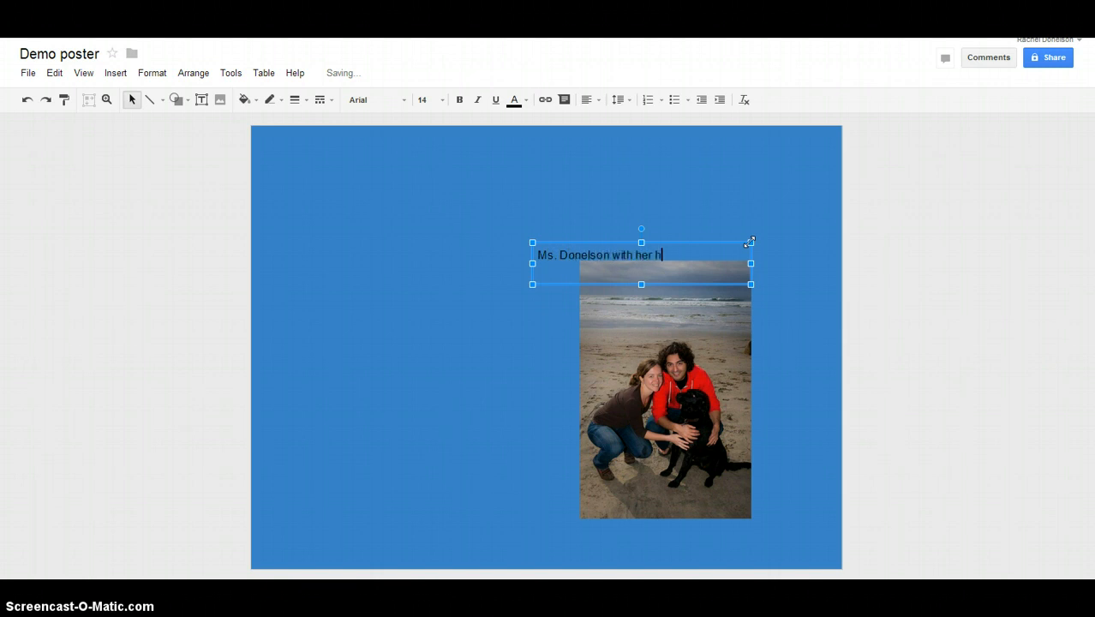
pyautogui.write('usband, Dan, and dog, Molly')
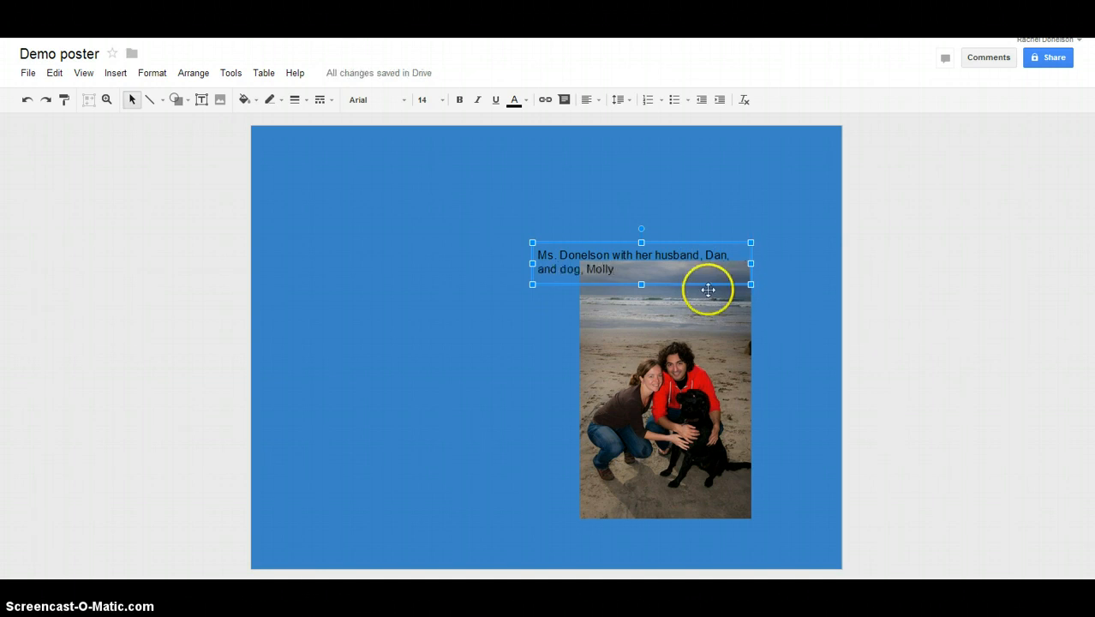
# - Select the whole caption text and colour it dark gold
pyautogui.moveTo(615, 269); pyautogui.dragTo(536, 252)
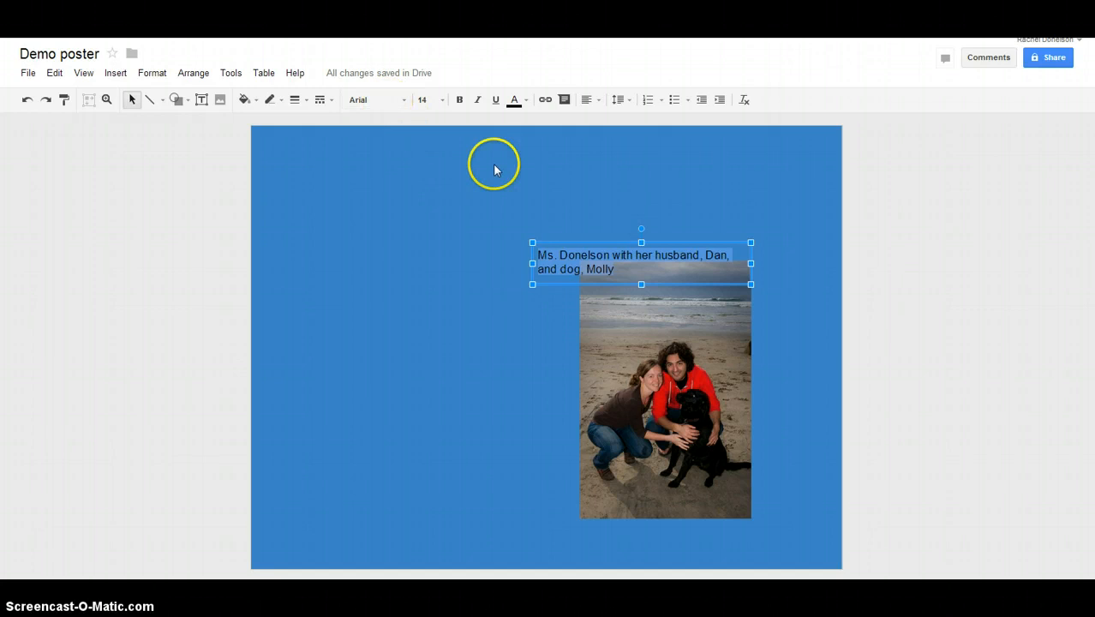
pyautogui.rightClick(576, 272)
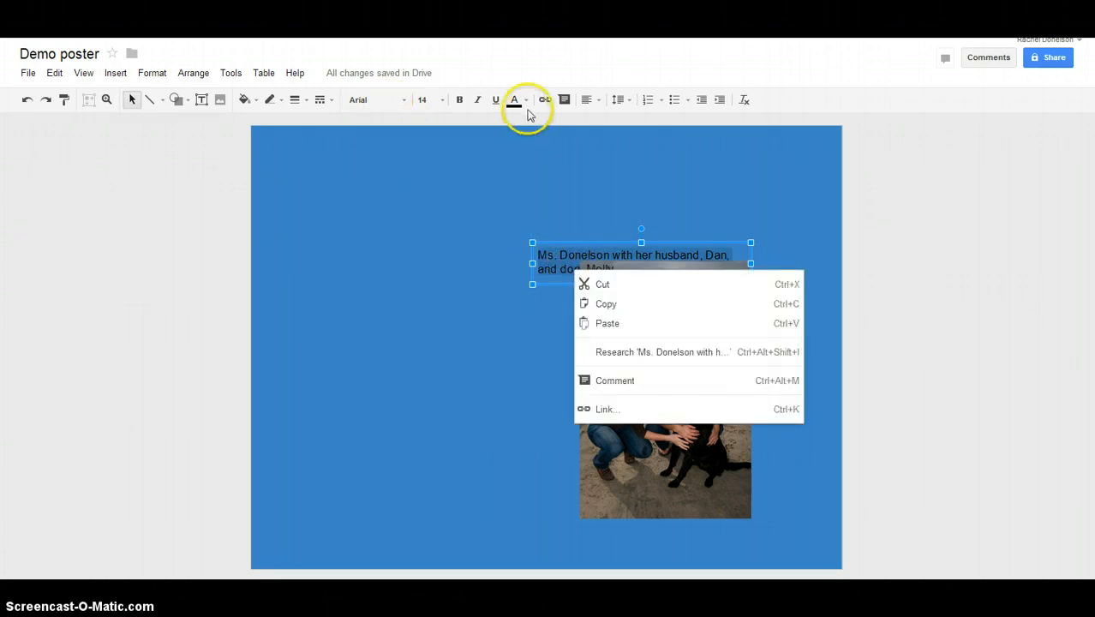
pyautogui.click(554, 190)
pyautogui.click(617, 268)
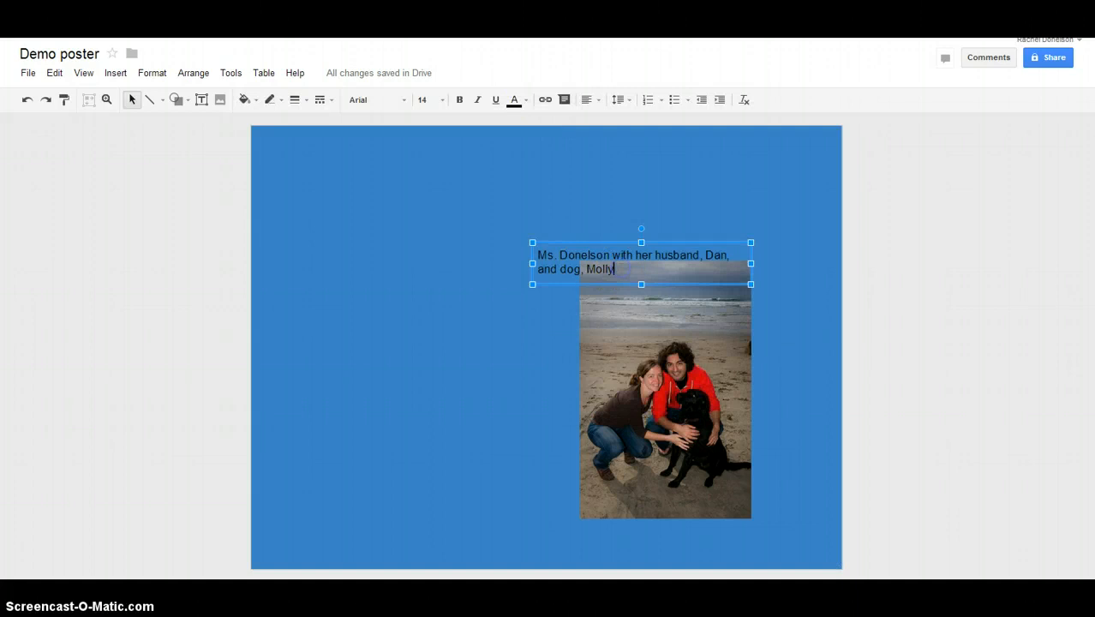
pyautogui.tripleClick(555, 261)
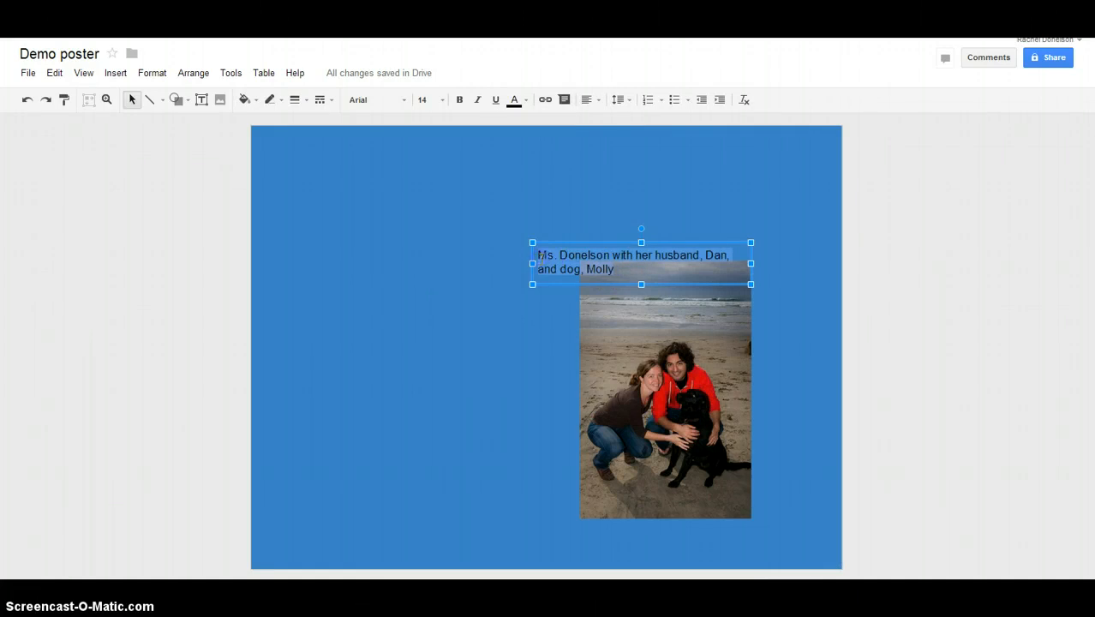
pyautogui.click(527, 105)
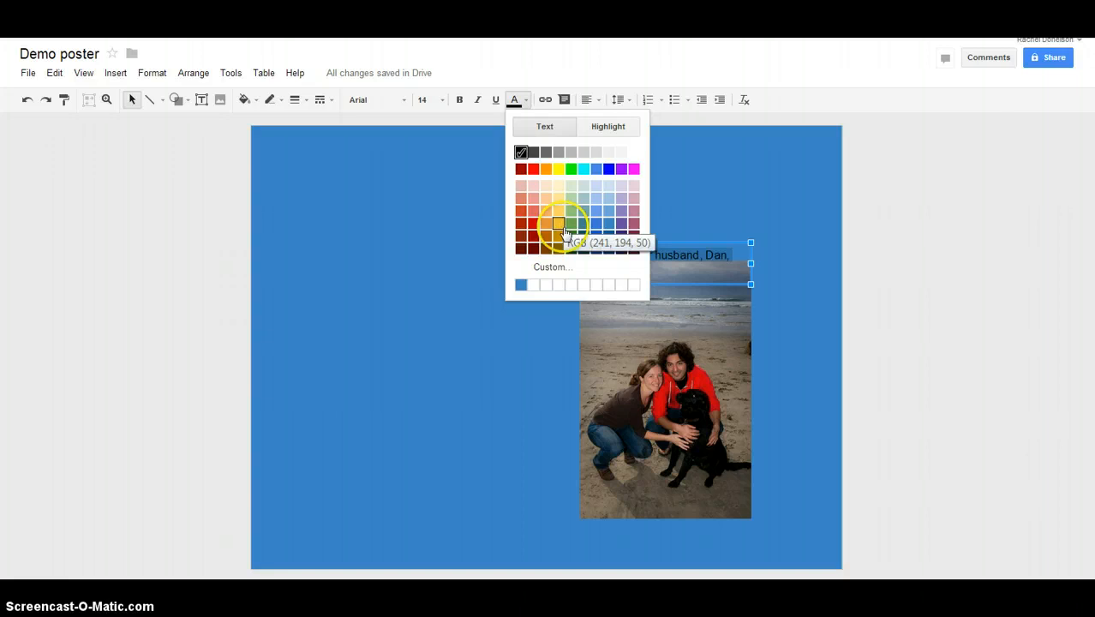
pyautogui.click(563, 230)
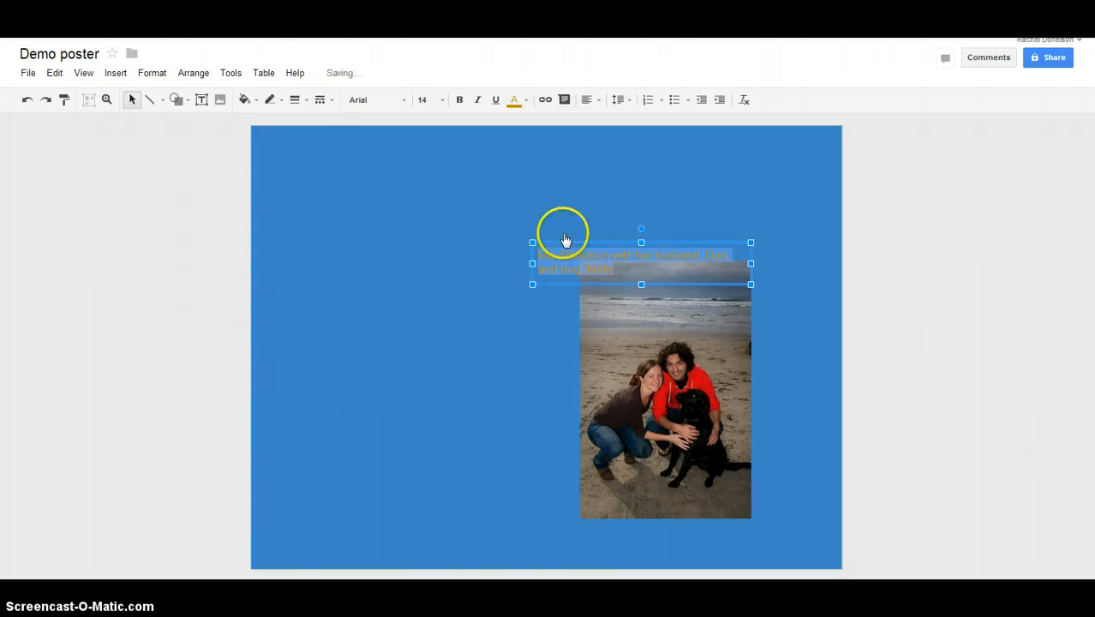
# - Format the selected caption text in bold red with the Lobster font
pyautogui.click(528, 100)
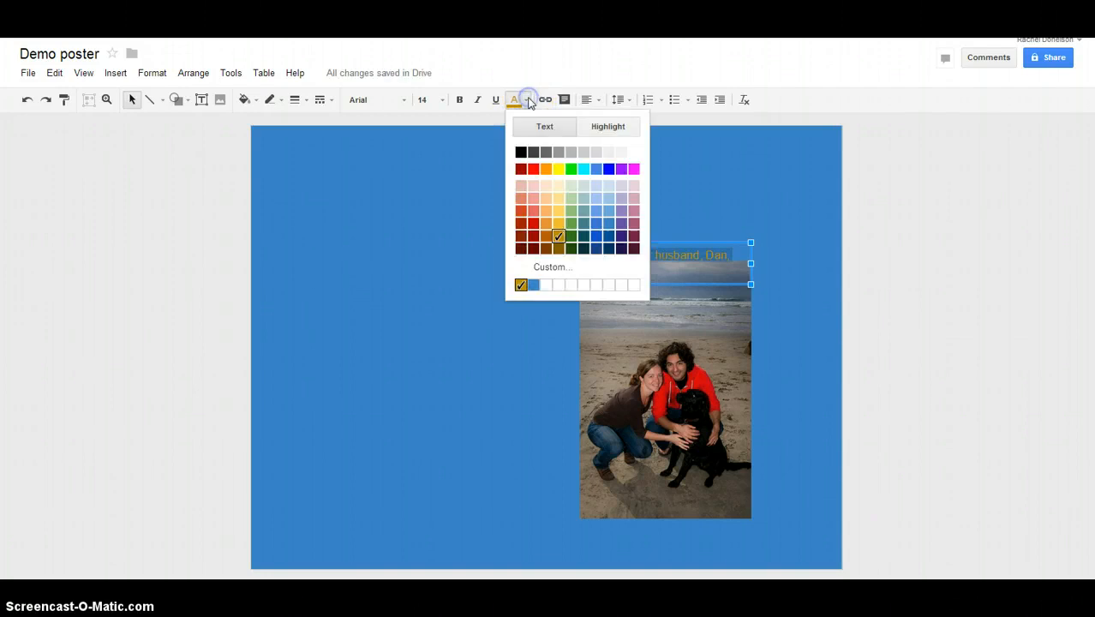
pyautogui.click(533, 228)
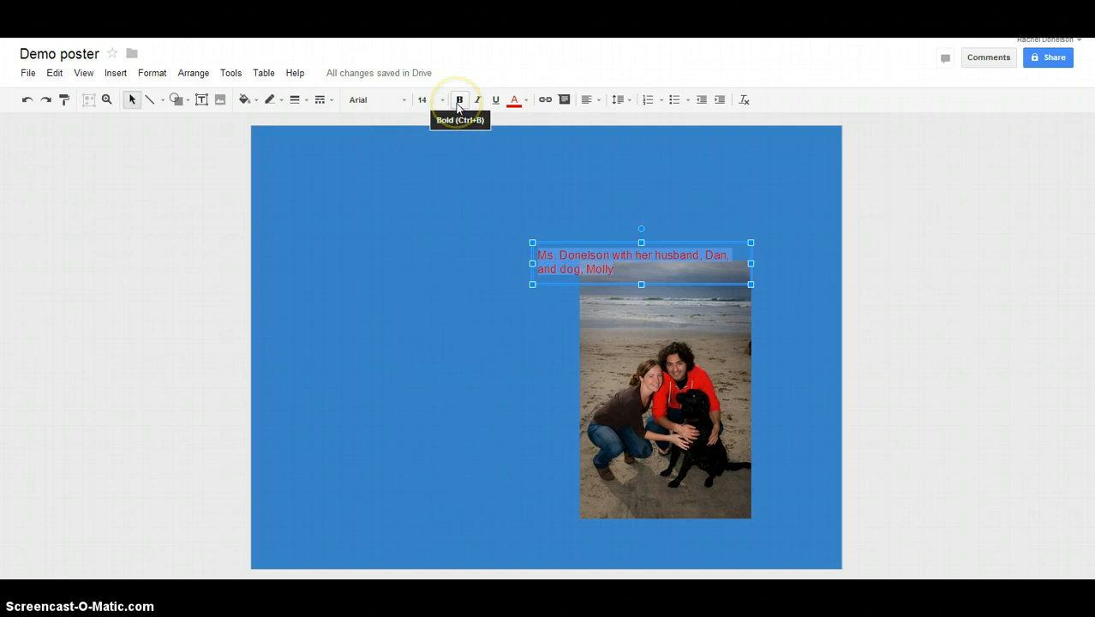
pyautogui.click(459, 101)
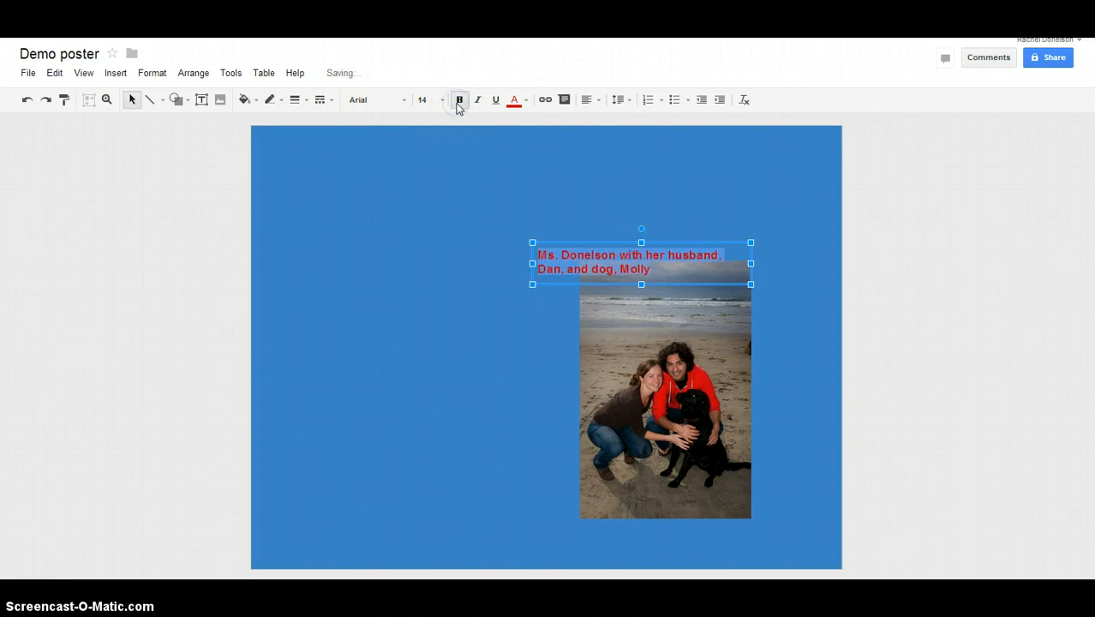
pyautogui.click(407, 100)
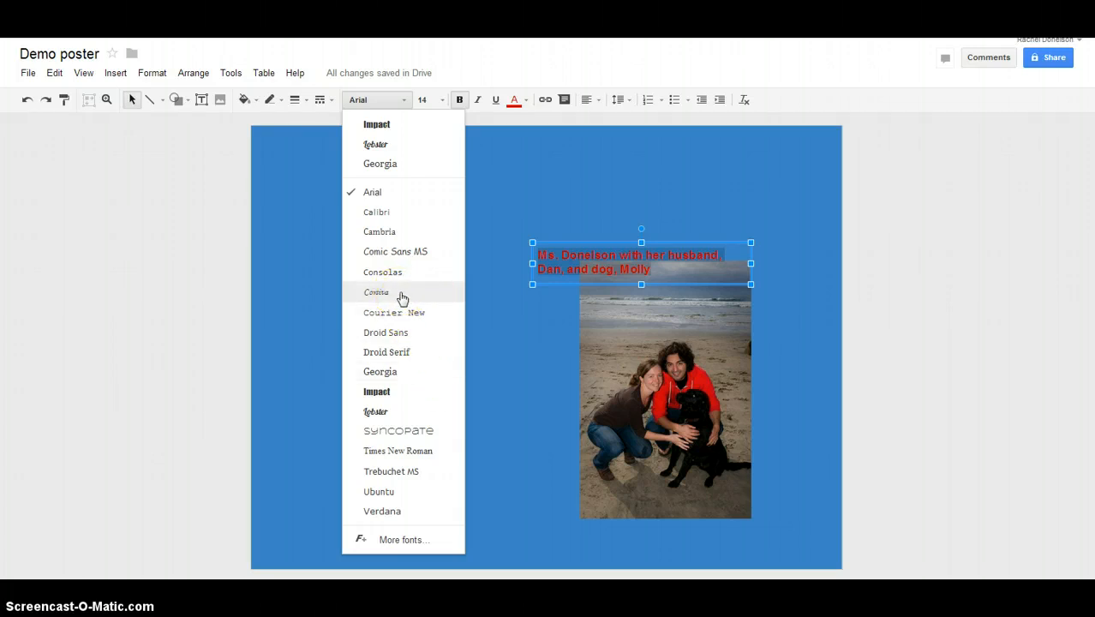
pyautogui.click(406, 417)
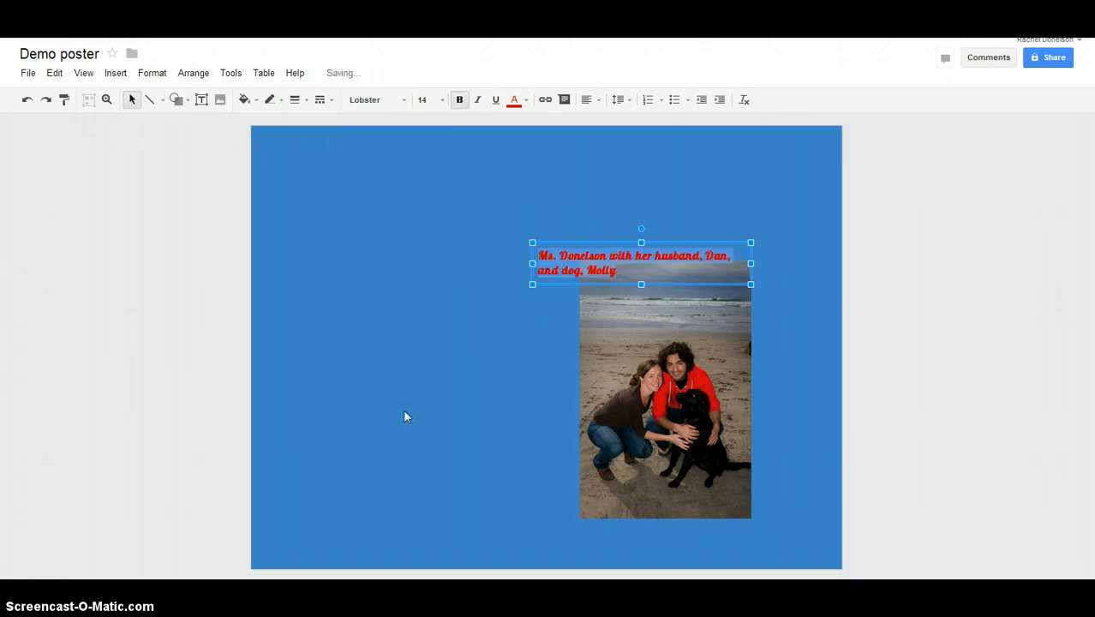
# - Move the caption text box to the right and slightly down, across the top of the photo
pyautogui.moveTo(593, 244); pyautogui.dragTo(628, 245)
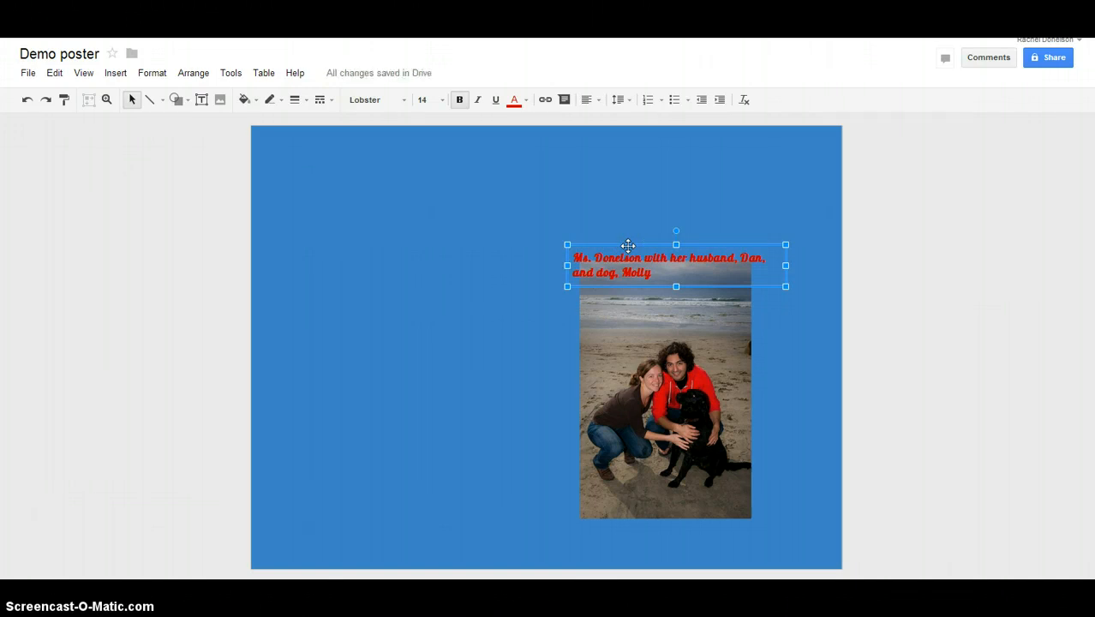
pyautogui.moveTo(629, 246); pyautogui.dragTo(651, 245)
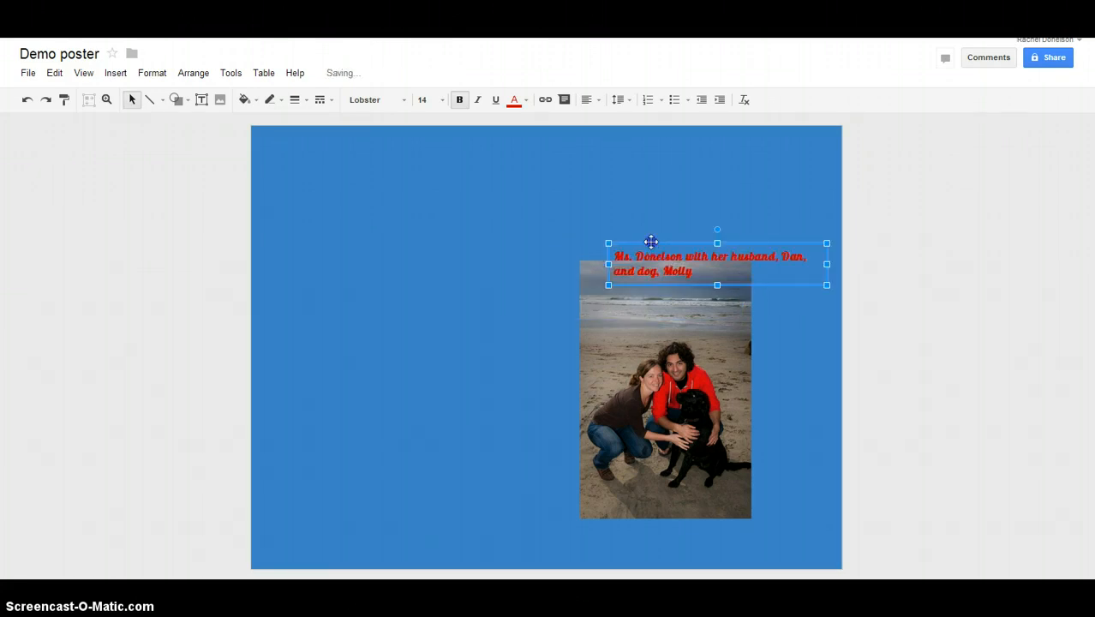
pyautogui.moveTo(652, 242); pyautogui.dragTo(652, 254)
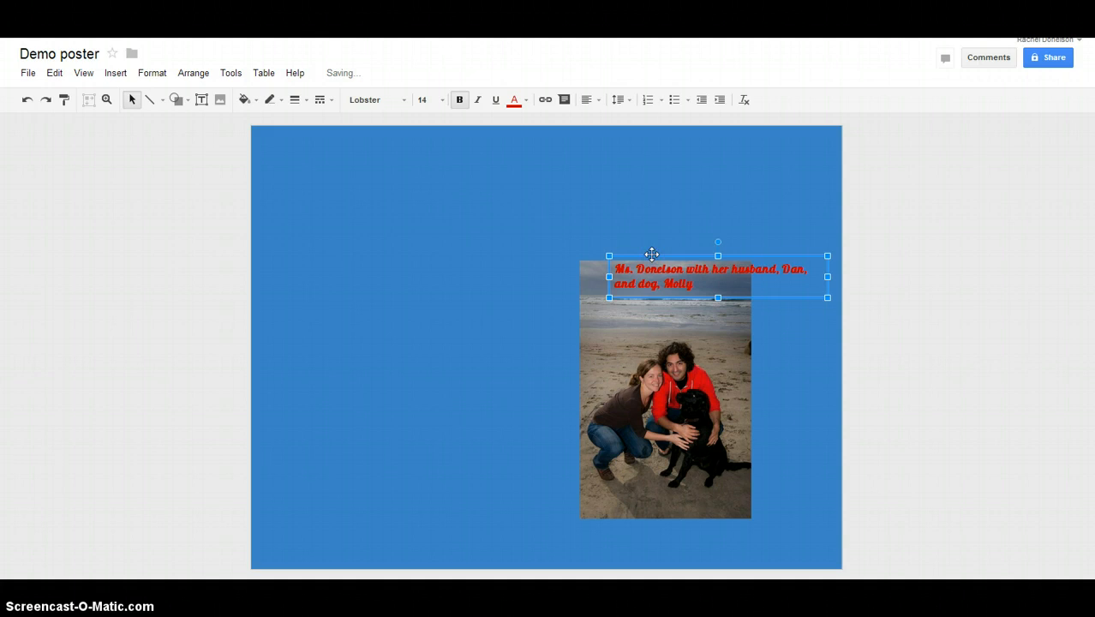
# - Rotate the caption text box 90° to the right
pyautogui.rightClick(709, 299)
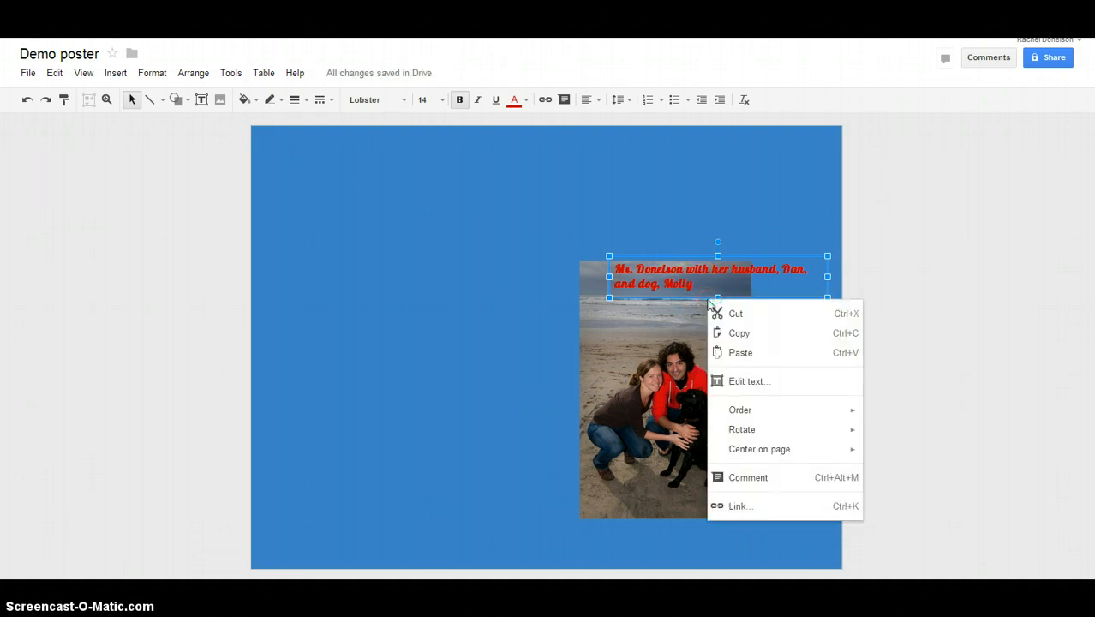
pyautogui.moveTo(743, 429)
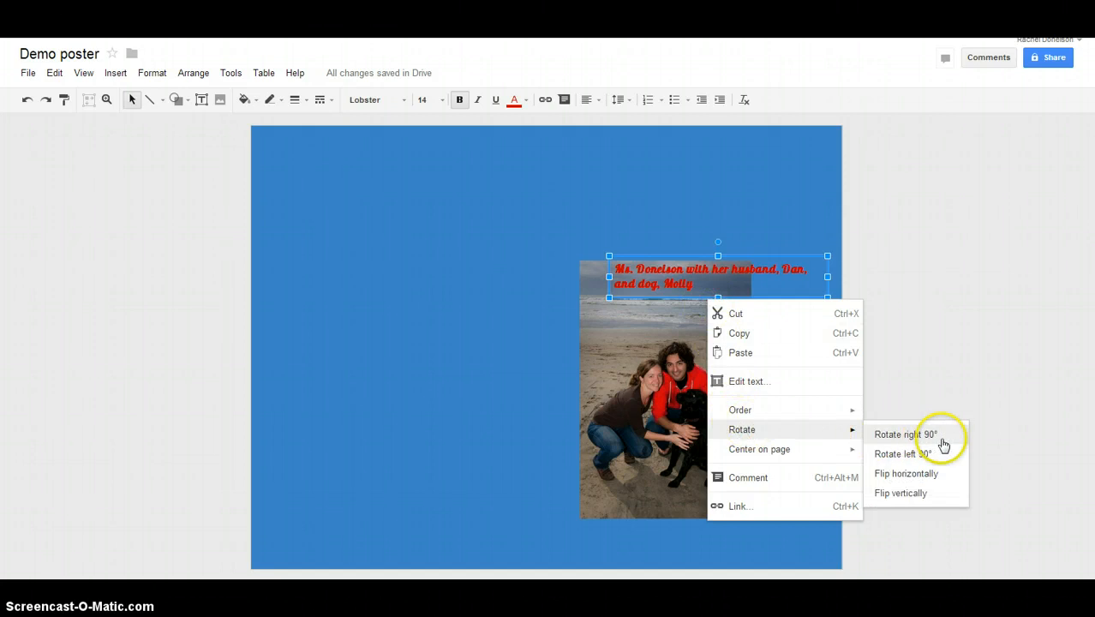
pyautogui.click(941, 439)
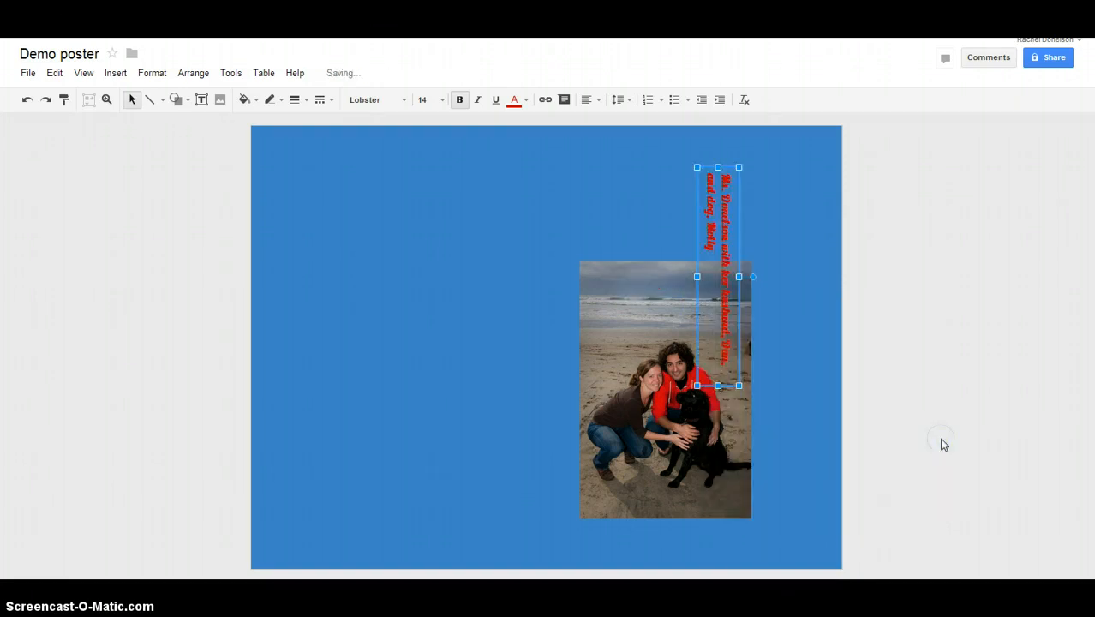
# - Try to flip the rotated caption text box vertically
pyautogui.rightClick(648, 296)
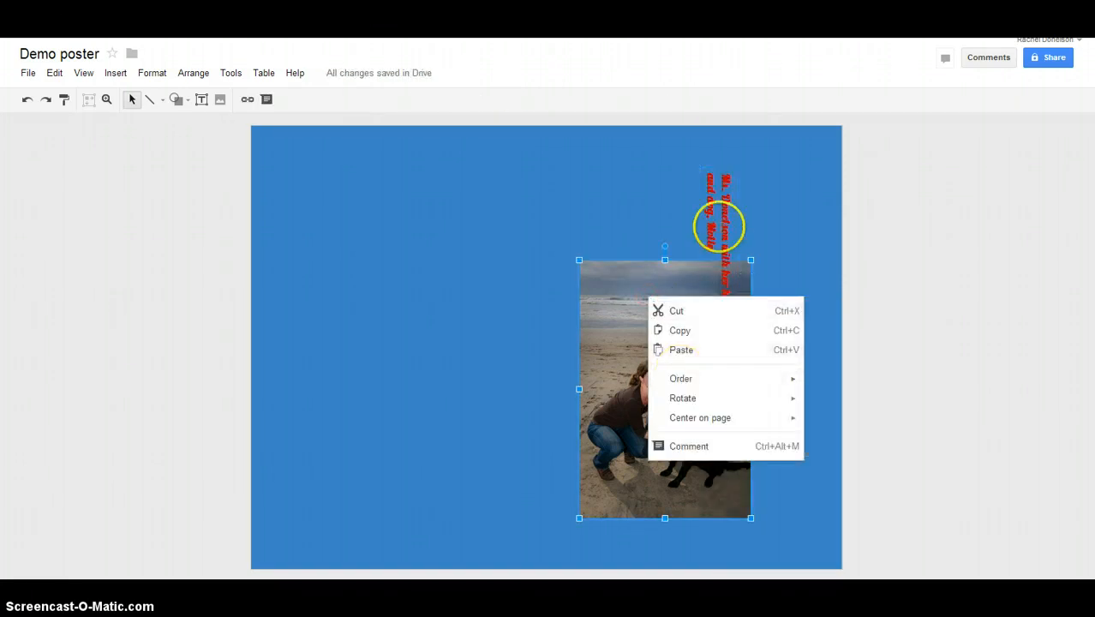
pyautogui.click(741, 211)
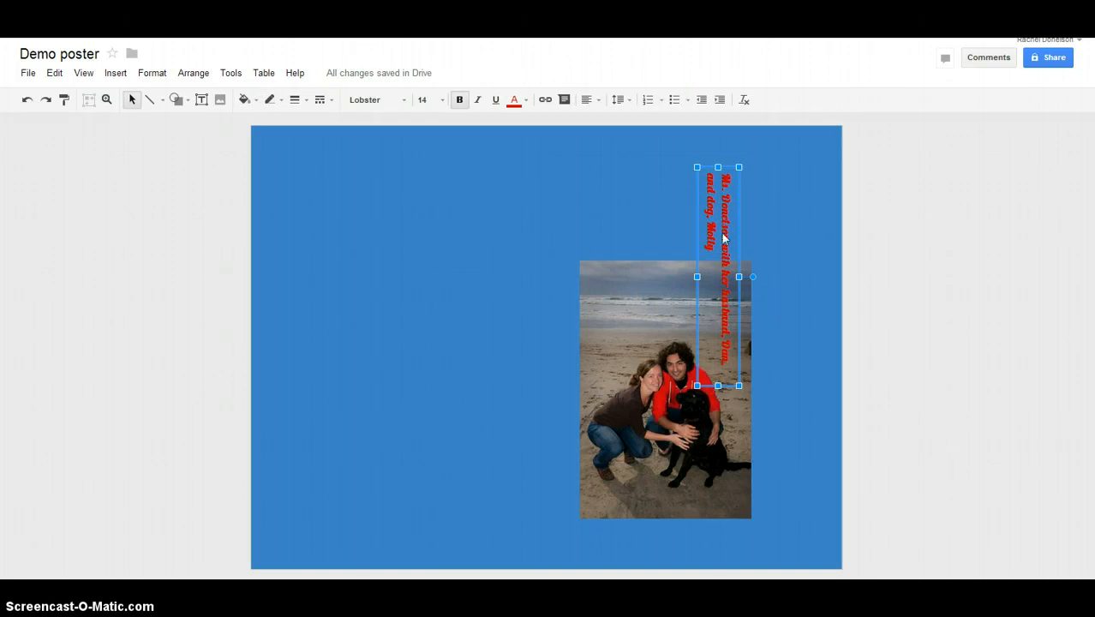
pyautogui.rightClick(723, 237)
pyautogui.moveTo(796, 365)
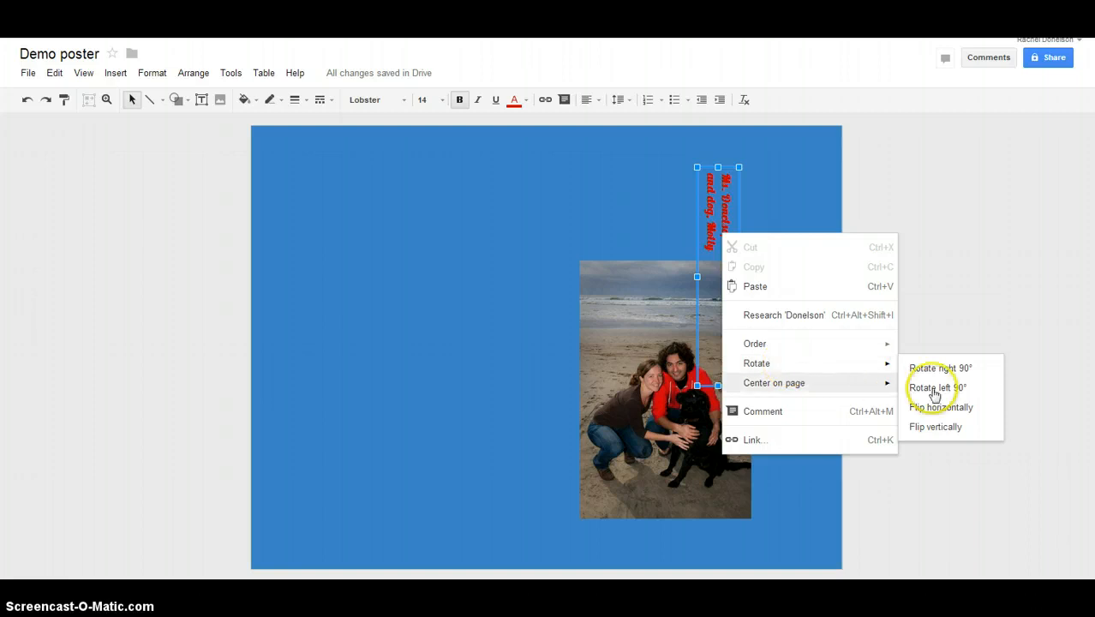
pyautogui.click(947, 425)
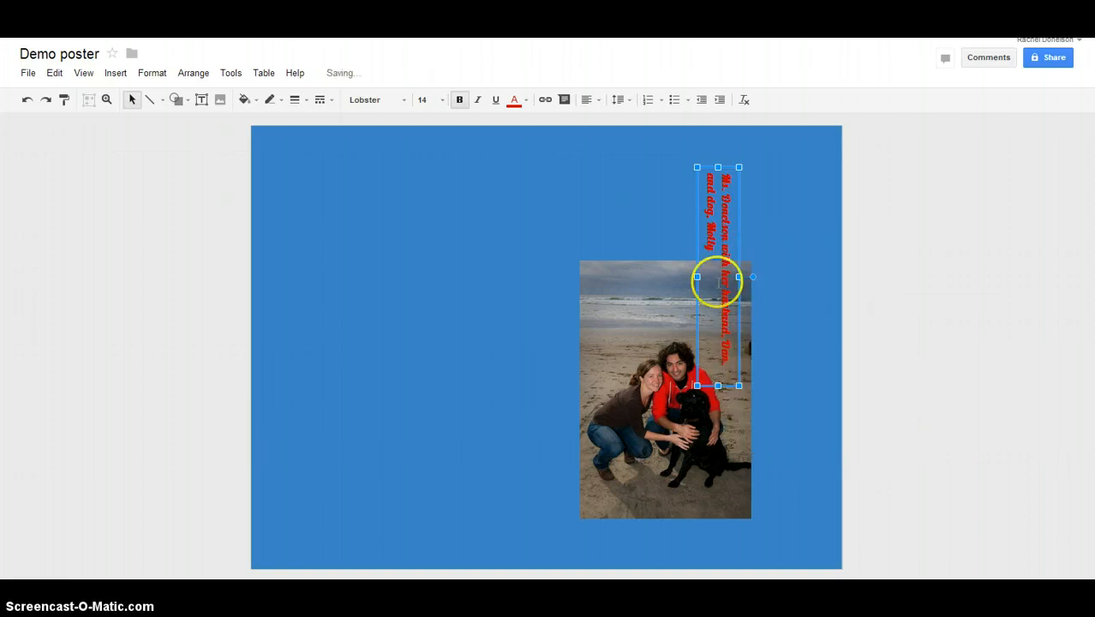
# - Rotate the caption text box 90° to the left
pyautogui.click(719, 282)
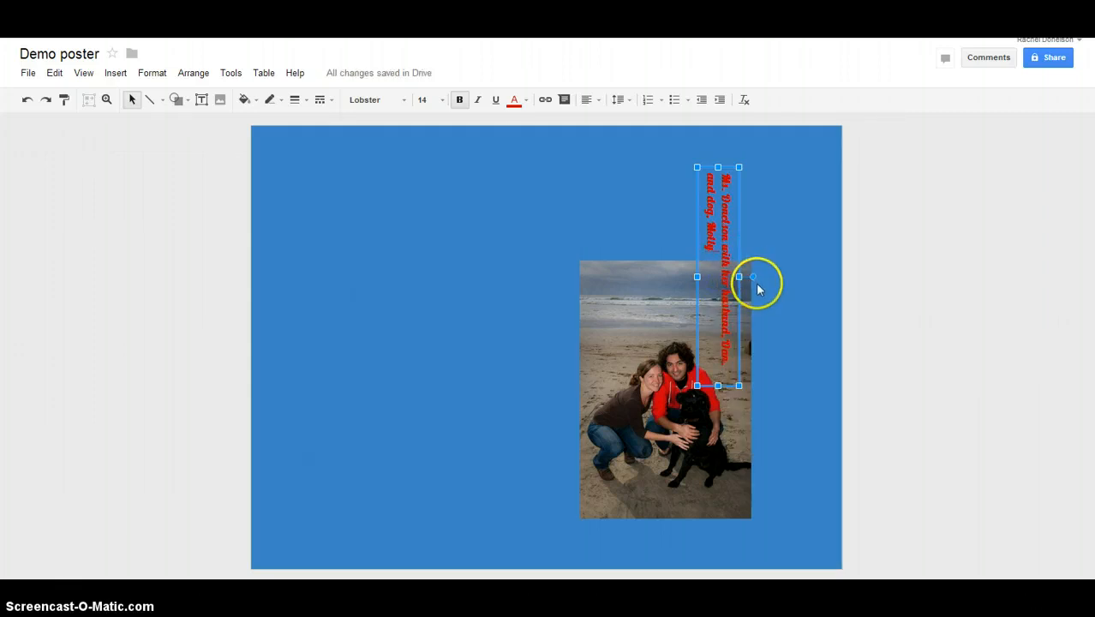
pyautogui.click(739, 278)
pyautogui.rightClick(738, 279)
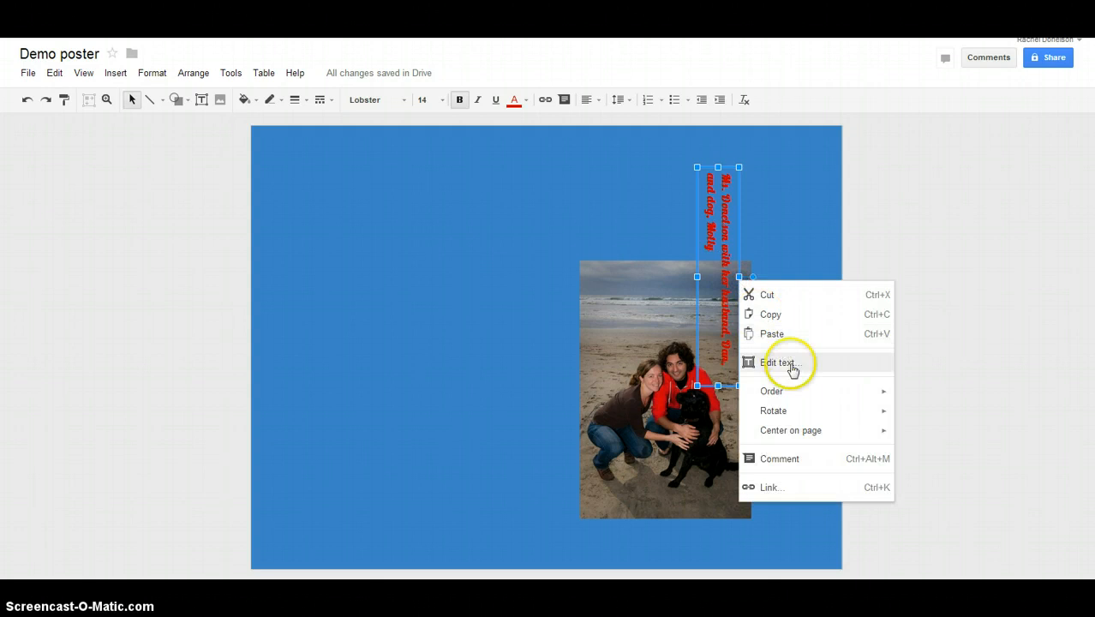
pyautogui.moveTo(798, 392)
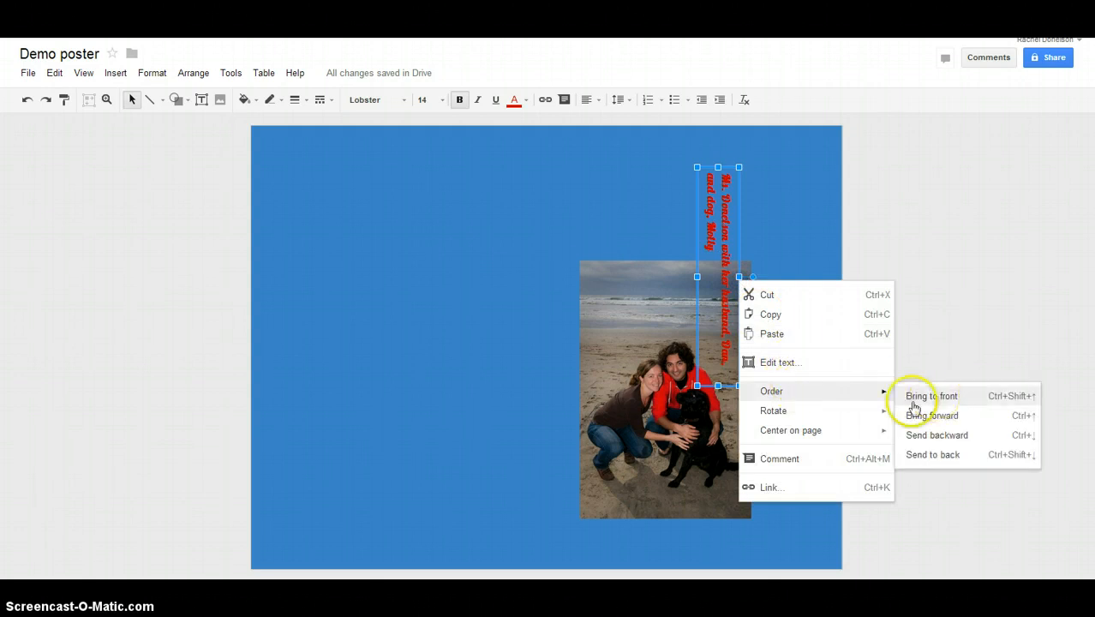
pyautogui.moveTo(875, 409)
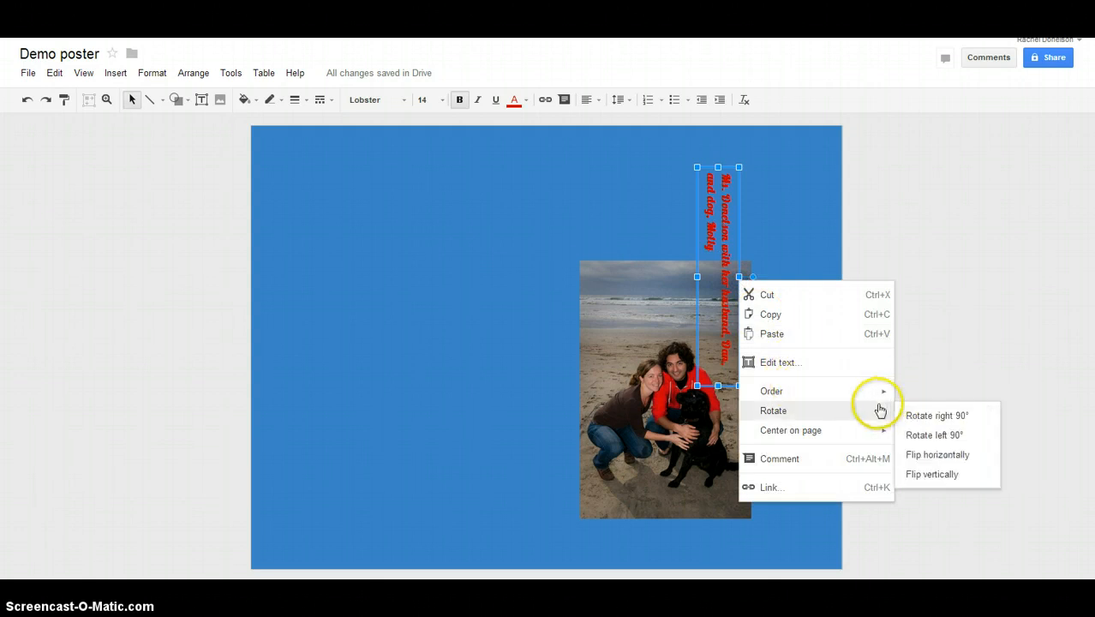
pyautogui.click(939, 435)
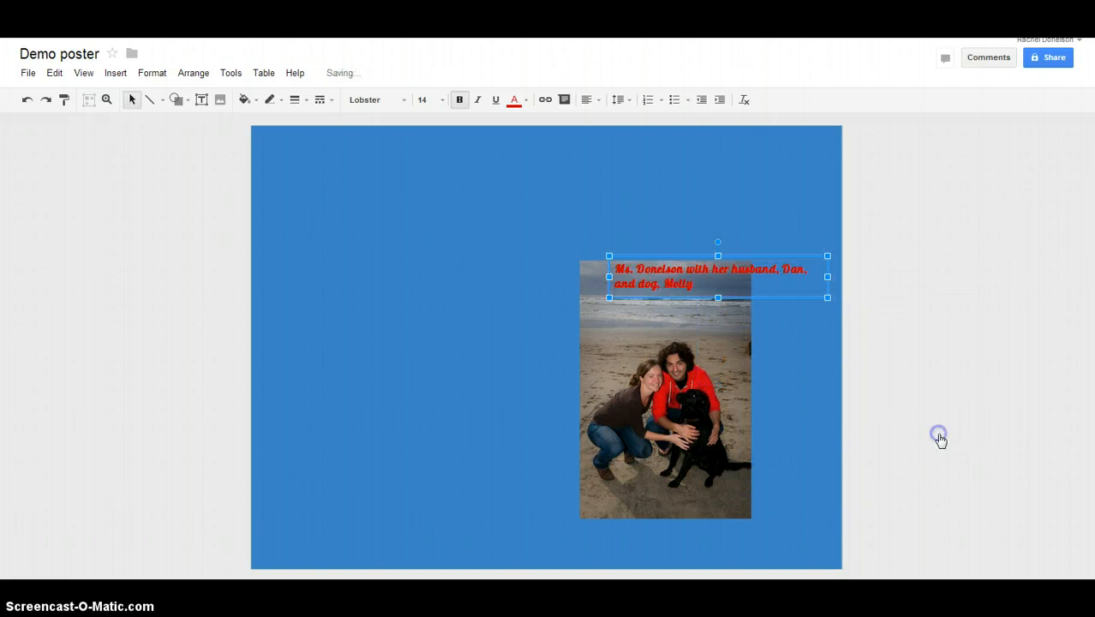
# - Shift the caption text box slightly to the left along the top of the photo
pyautogui.moveTo(647, 256); pyautogui.dragTo(632, 255)
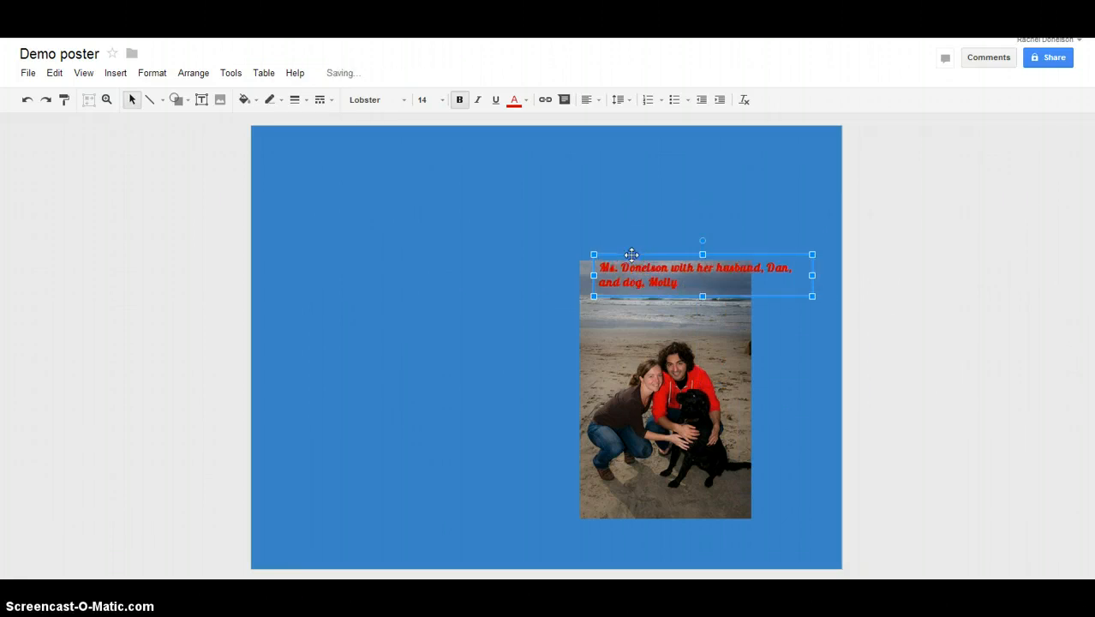
# - Reposition the red caption text box so it sits across the sky at the top of the beach photo
pyautogui.moveTo(632, 254)
pyautogui.mouseDown()
pyautogui.moveTo(652, 257)
pyautogui.moveTo(632, 262)
pyautogui.mouseUp()
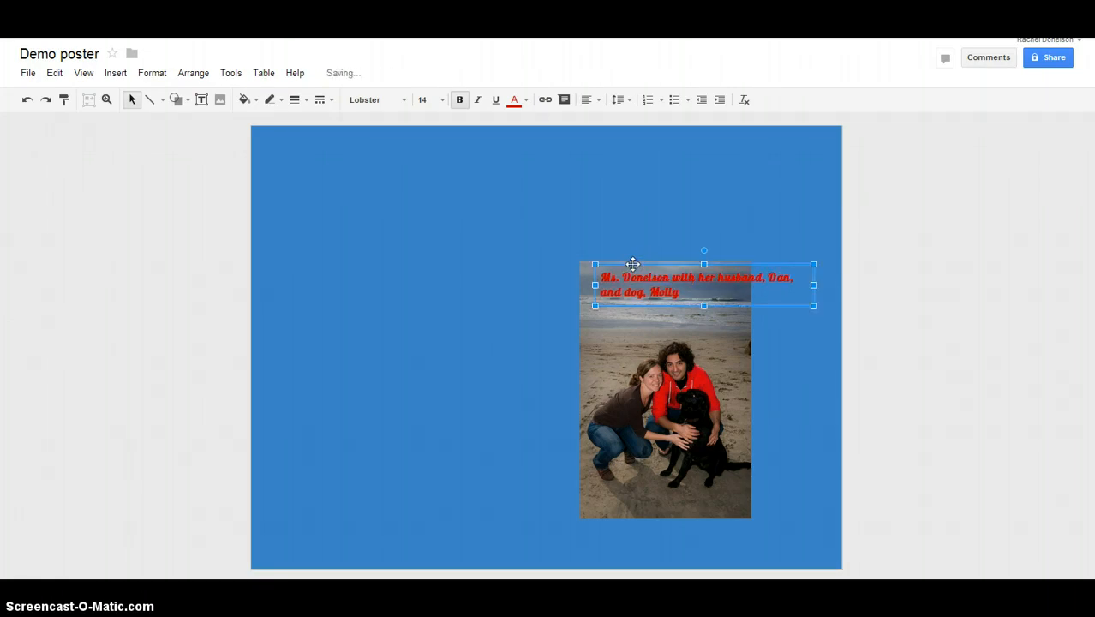
pyautogui.moveTo(629, 253); pyautogui.dragTo(629, 251)
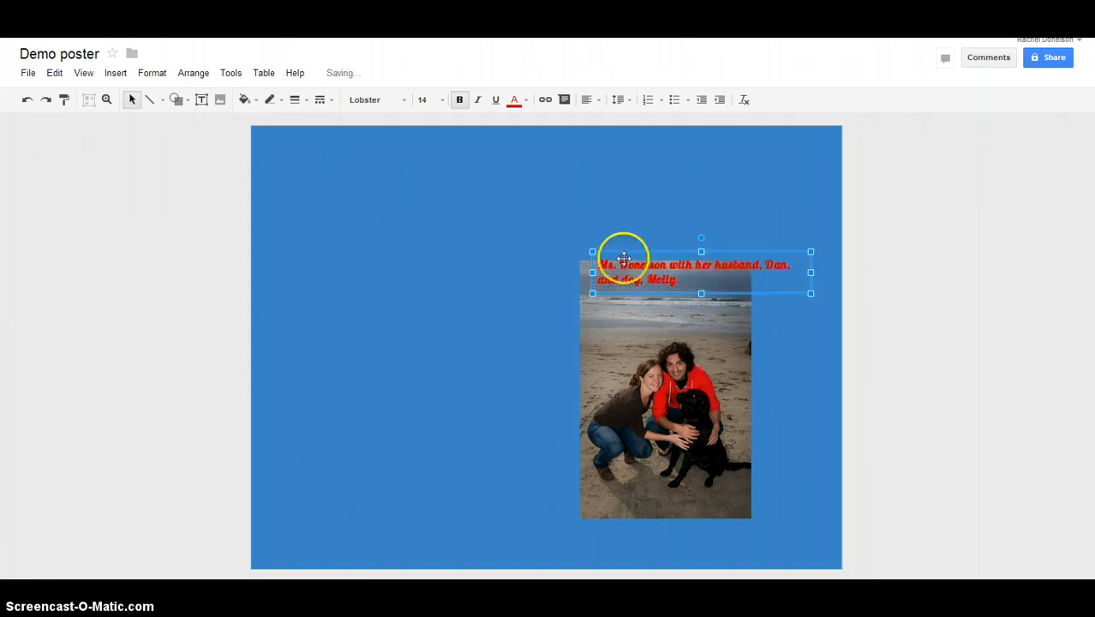
pyautogui.click(529, 341)
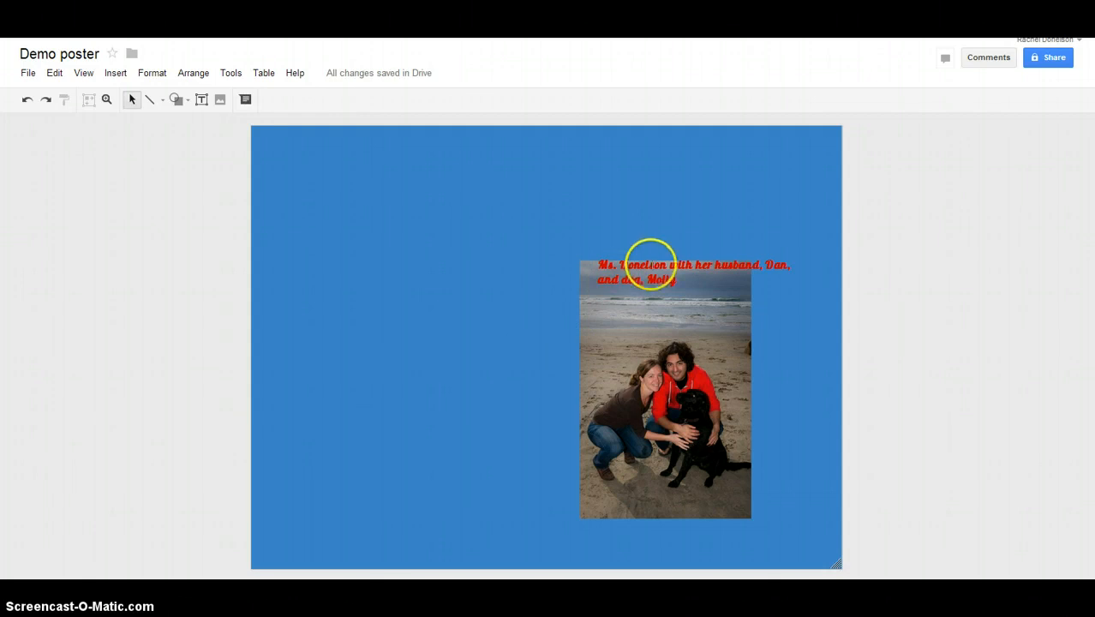
pyautogui.click(693, 285)
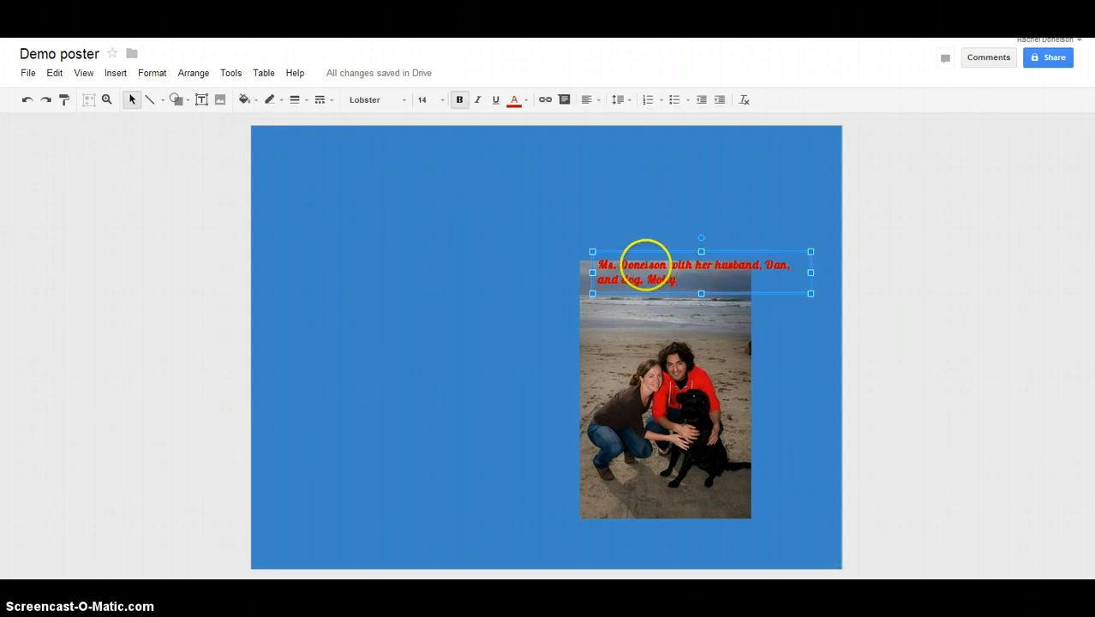
pyautogui.moveTo(632, 255); pyautogui.dragTo(607, 265)
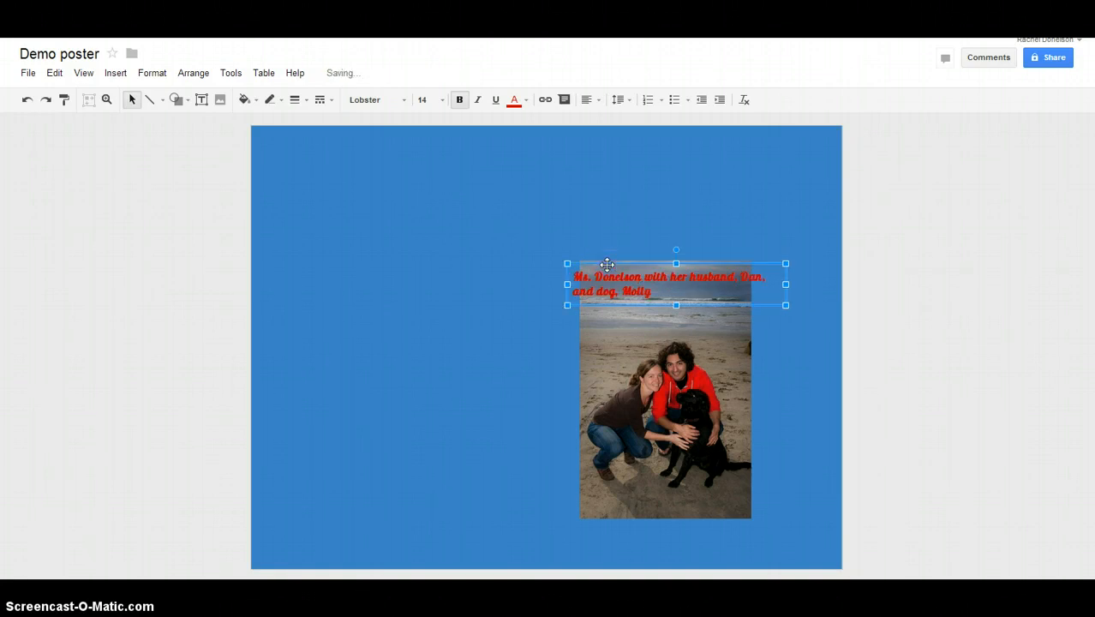
pyautogui.click(526, 341)
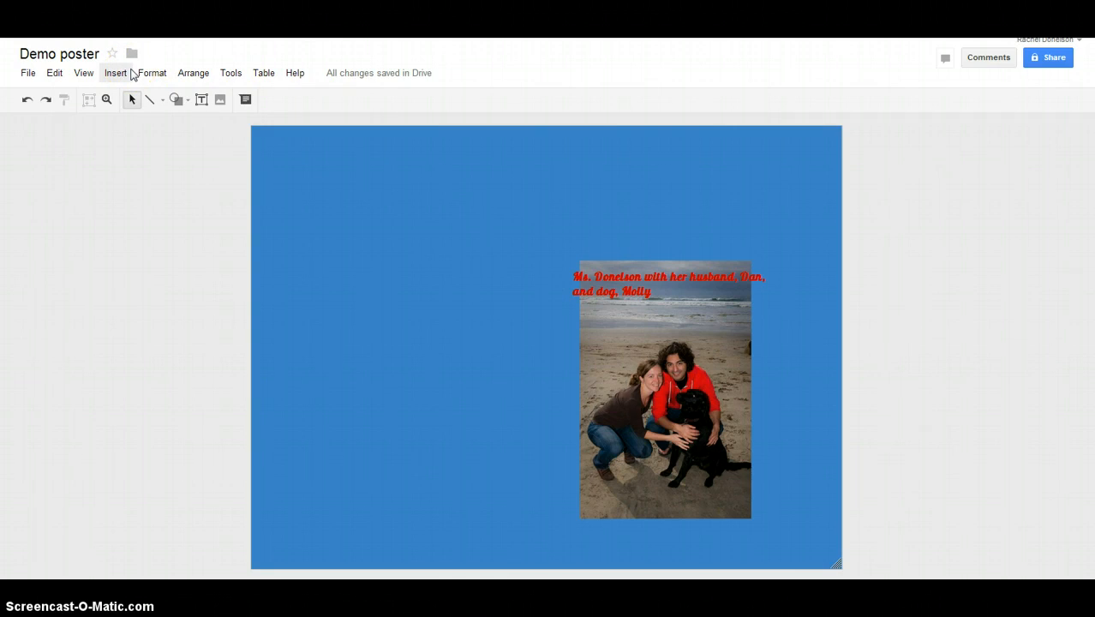
# - Insert the image file "dance" from the KINGSTON urDrive (E:) into the drawing
pyautogui.click(684, 298)
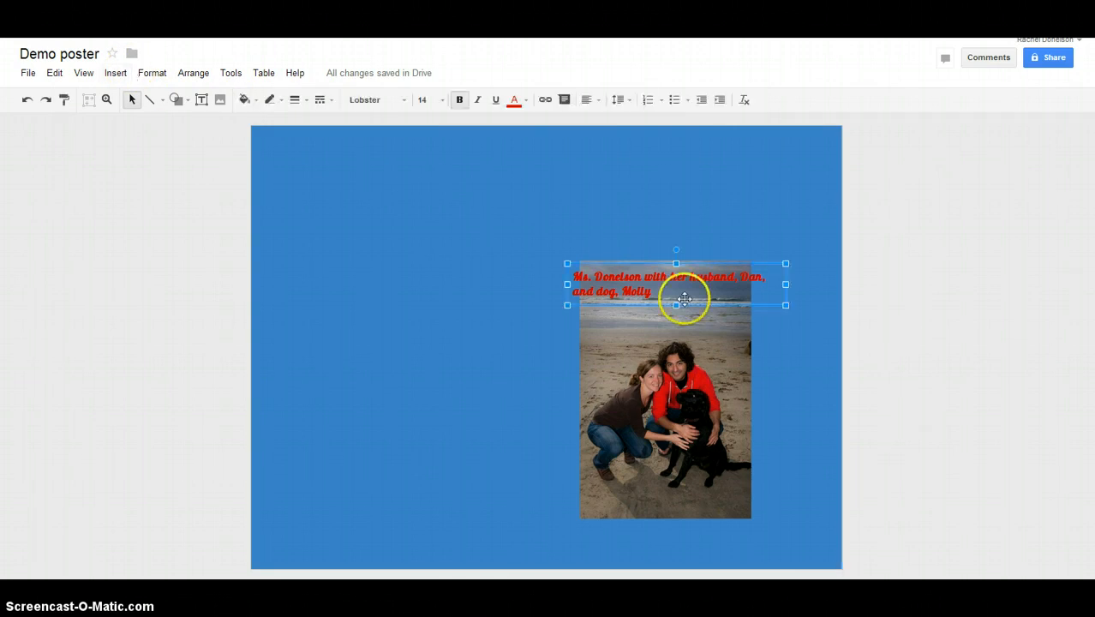
pyautogui.click(116, 73)
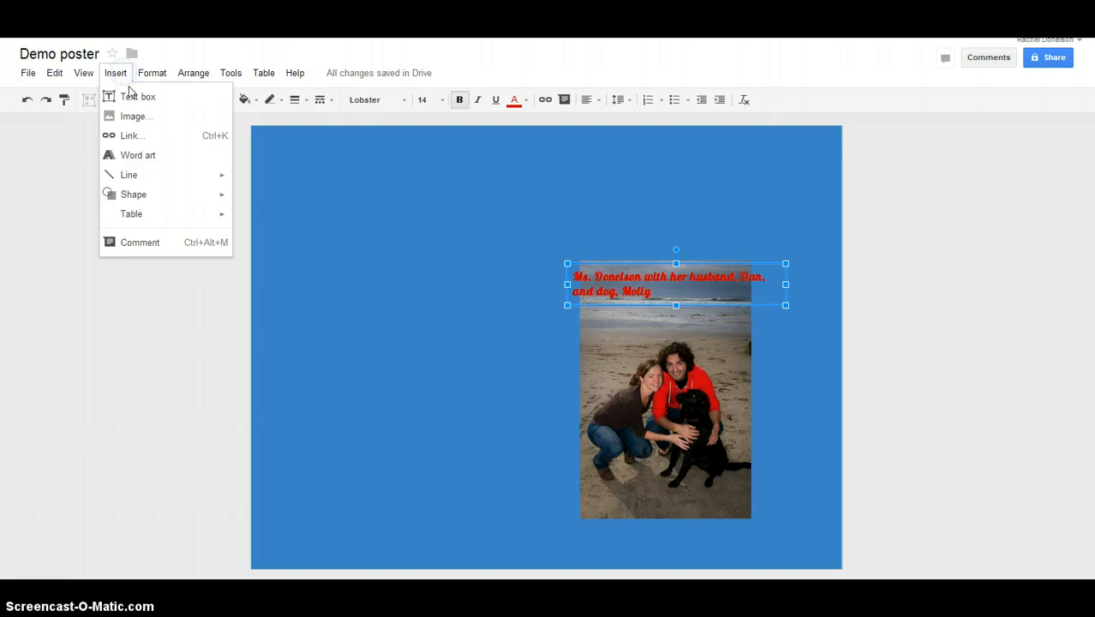
pyautogui.click(133, 120)
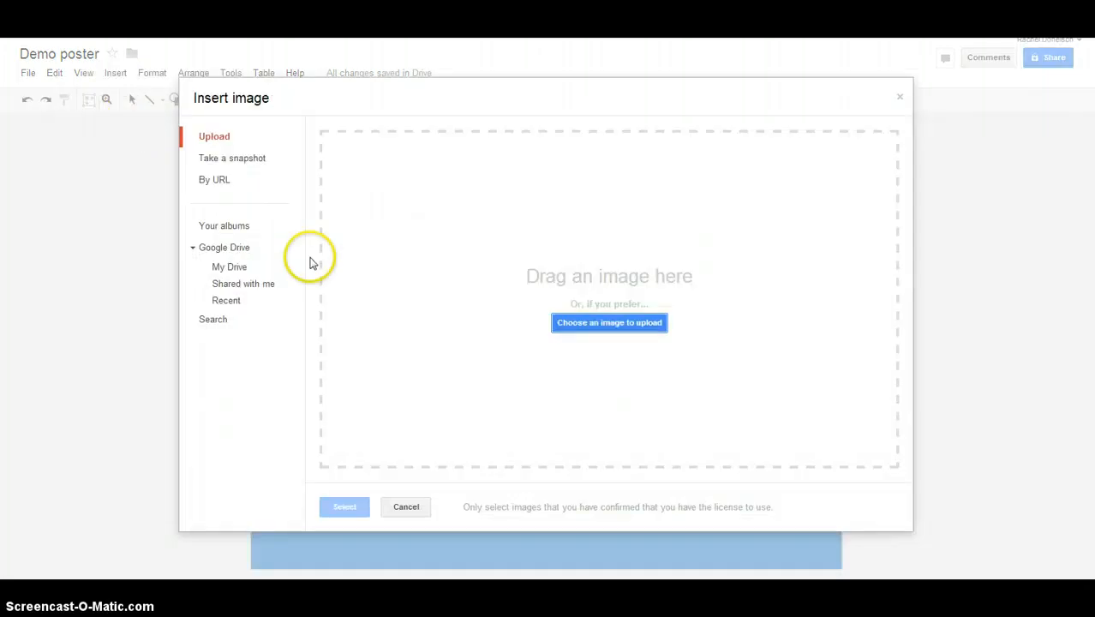
pyautogui.click(593, 324)
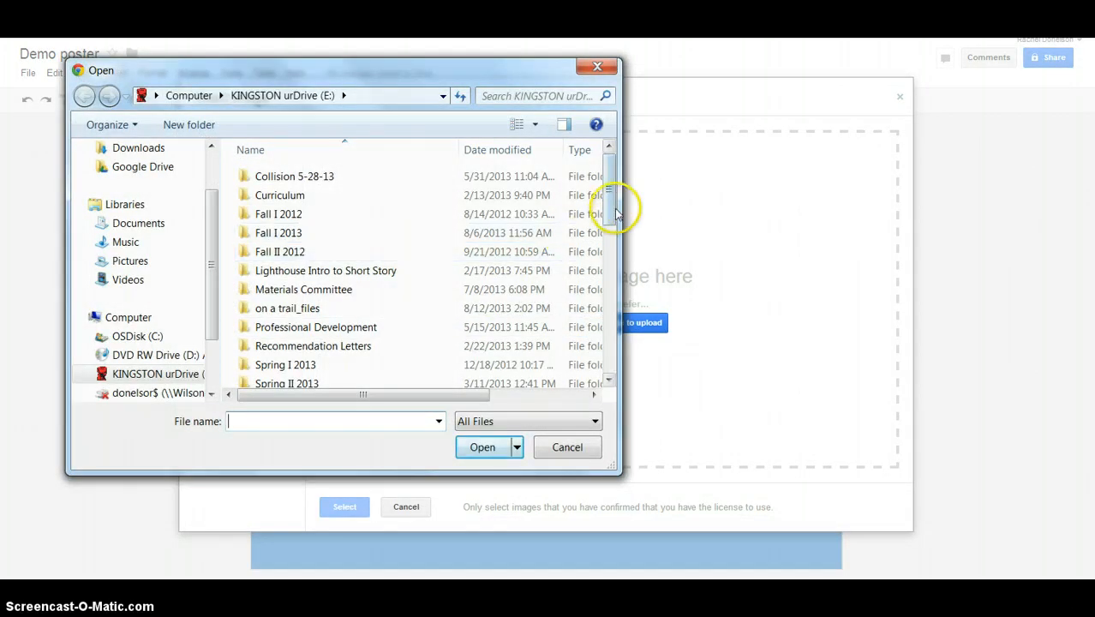
pyautogui.moveTo(613, 209); pyautogui.dragTo(624, 277)
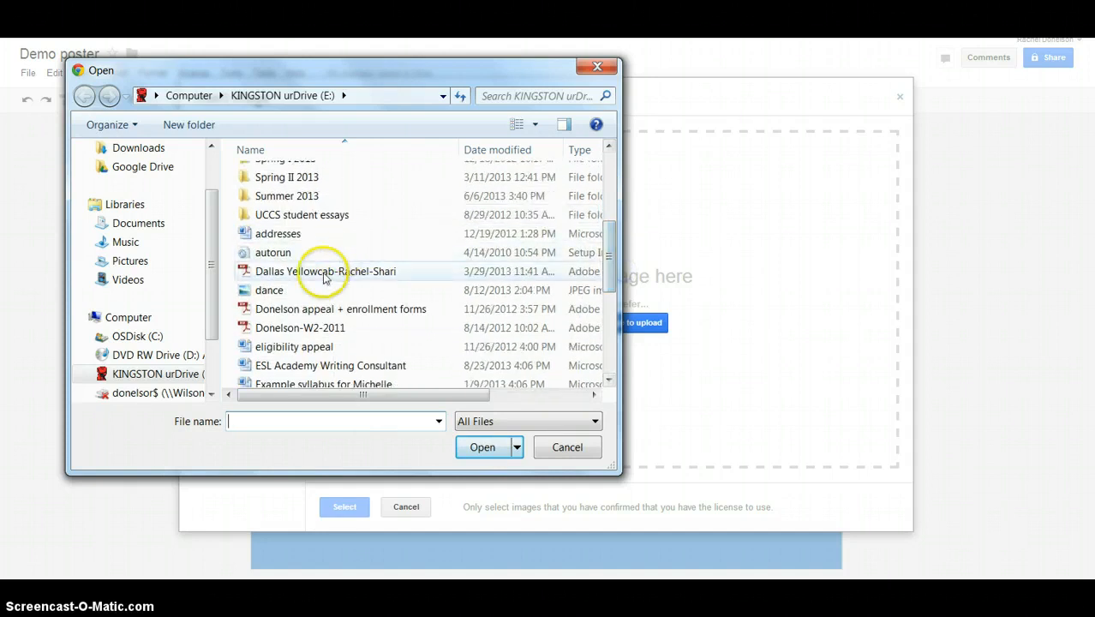
pyautogui.doubleClick(316, 292)
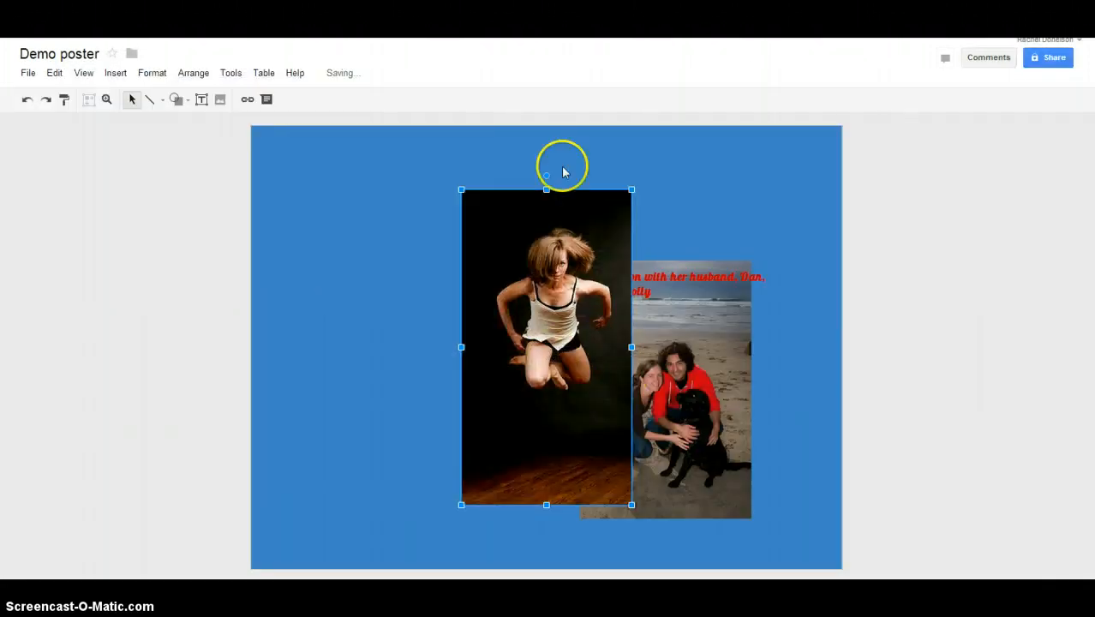
# - Move the dance photo to the left and shift the beach photo down and left so the two overlap
pyautogui.moveTo(552, 215); pyautogui.dragTo(476, 217)
pyautogui.moveTo(660, 318); pyautogui.dragTo(577, 357)
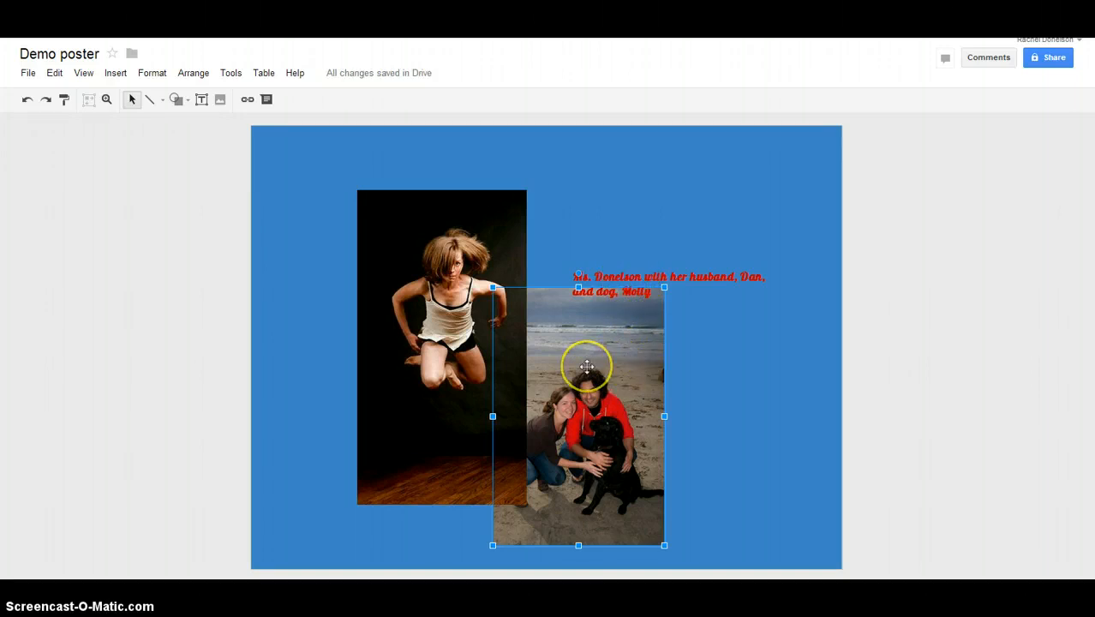
# - Bring the beach photo to the front of the stacking order, then apply Bring forward to it
pyautogui.rightClick(539, 367)
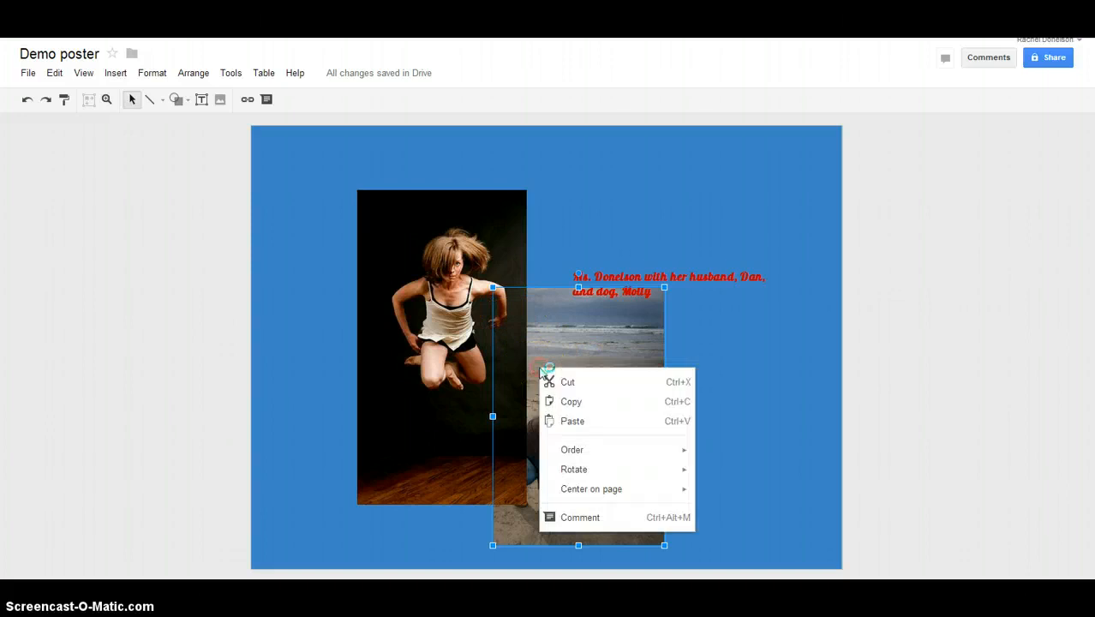
pyautogui.moveTo(571, 446)
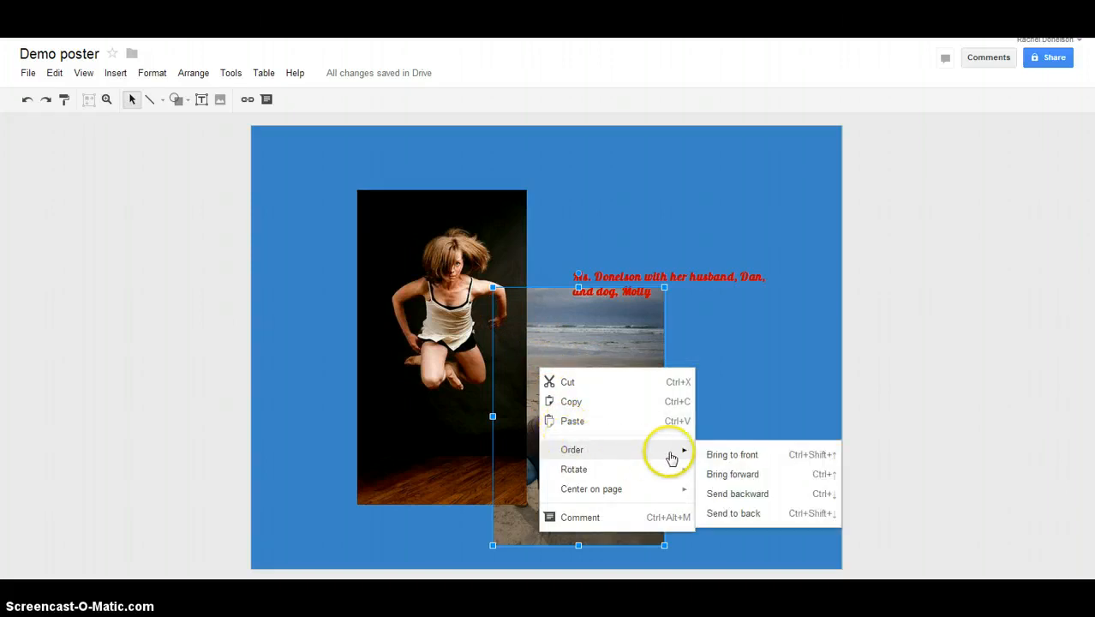
pyautogui.click(718, 455)
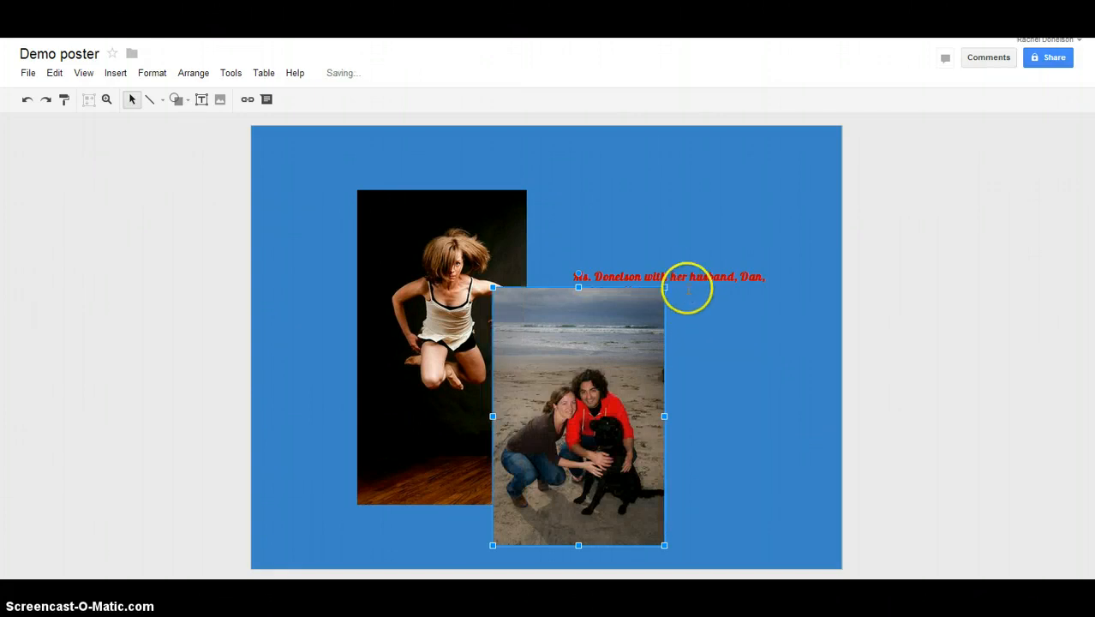
pyautogui.rightClick(616, 333)
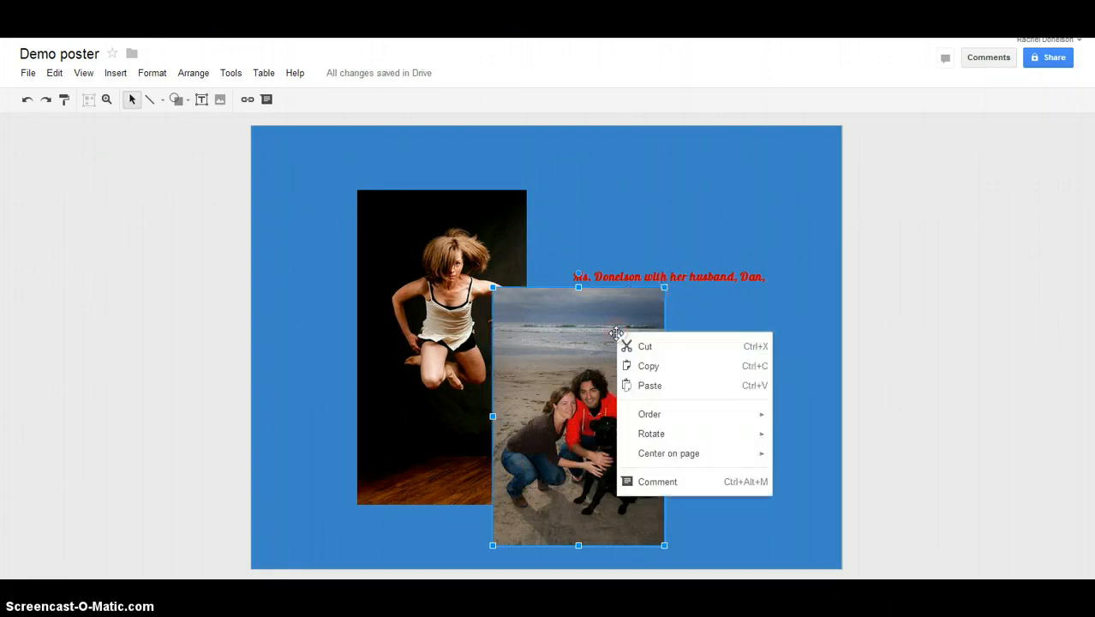
pyautogui.moveTo(650, 414)
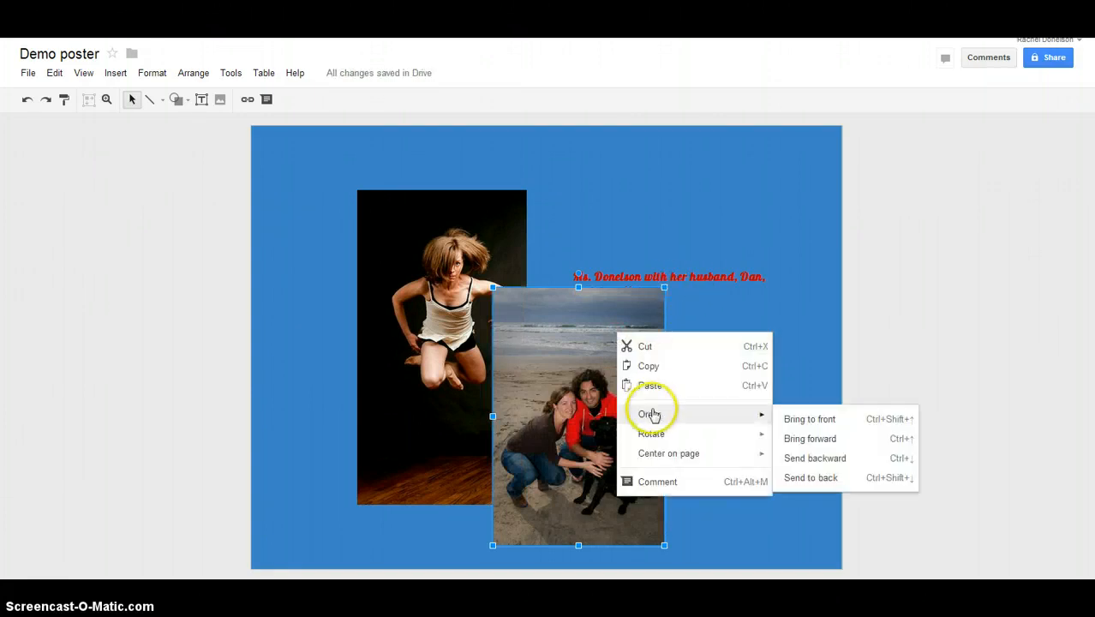
pyautogui.click(838, 443)
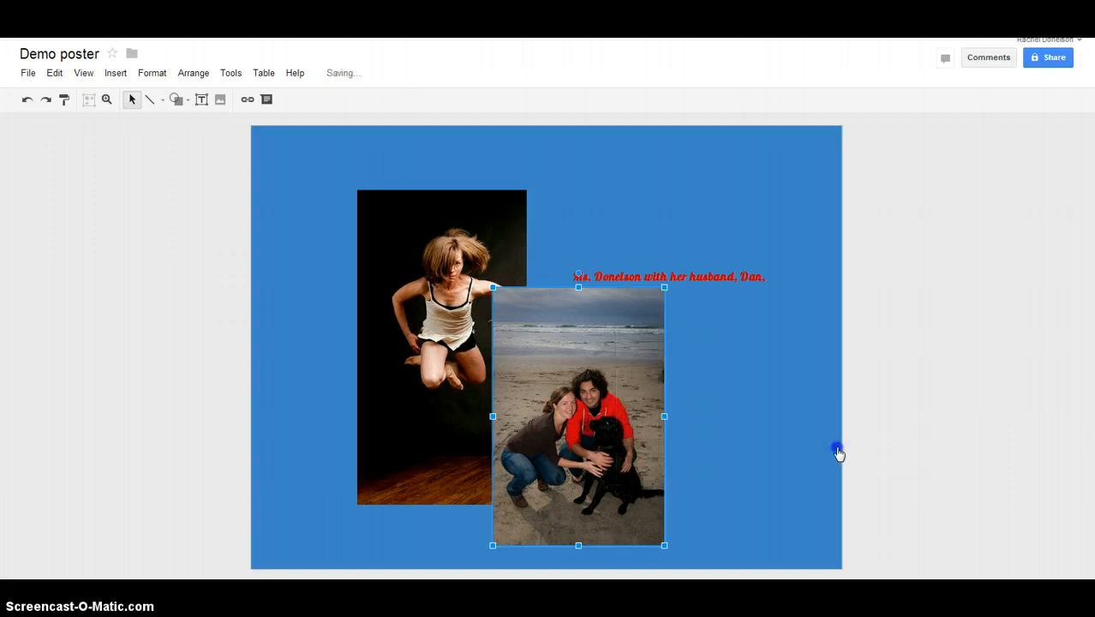
# - Send the beach photo one level backward, behind the dance photo, and deselect it
pyautogui.rightClick(603, 368)
pyautogui.moveTo(691, 453)
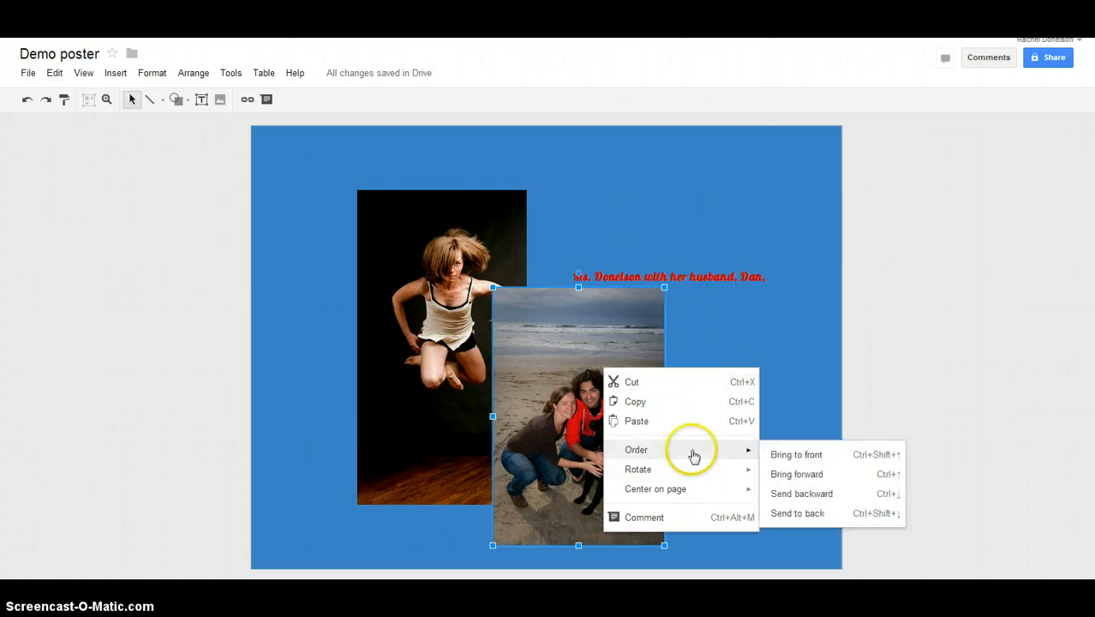
pyautogui.click(801, 493)
pyautogui.click(748, 435)
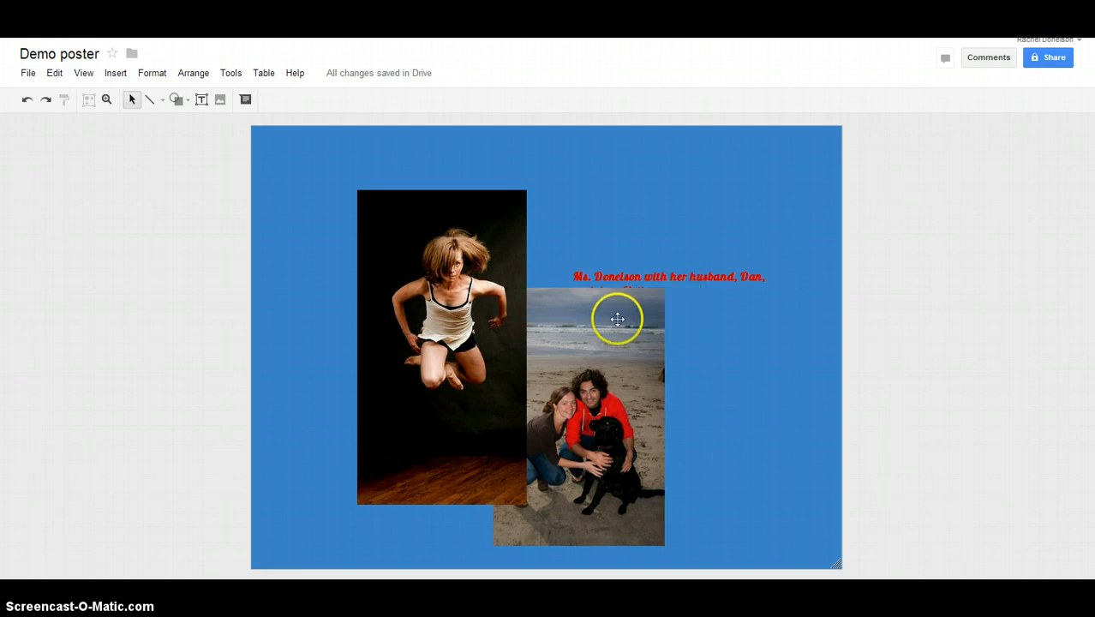
# - Bring the beach photo to the front so it overlaps the dance photo
pyautogui.click(619, 277)
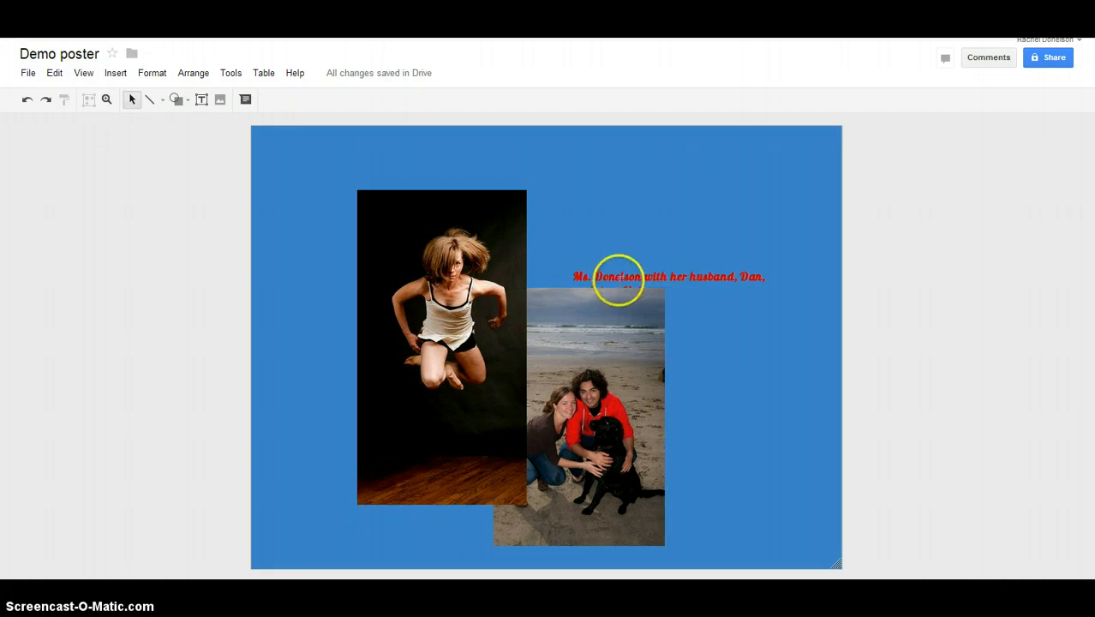
pyautogui.rightClick(664, 293)
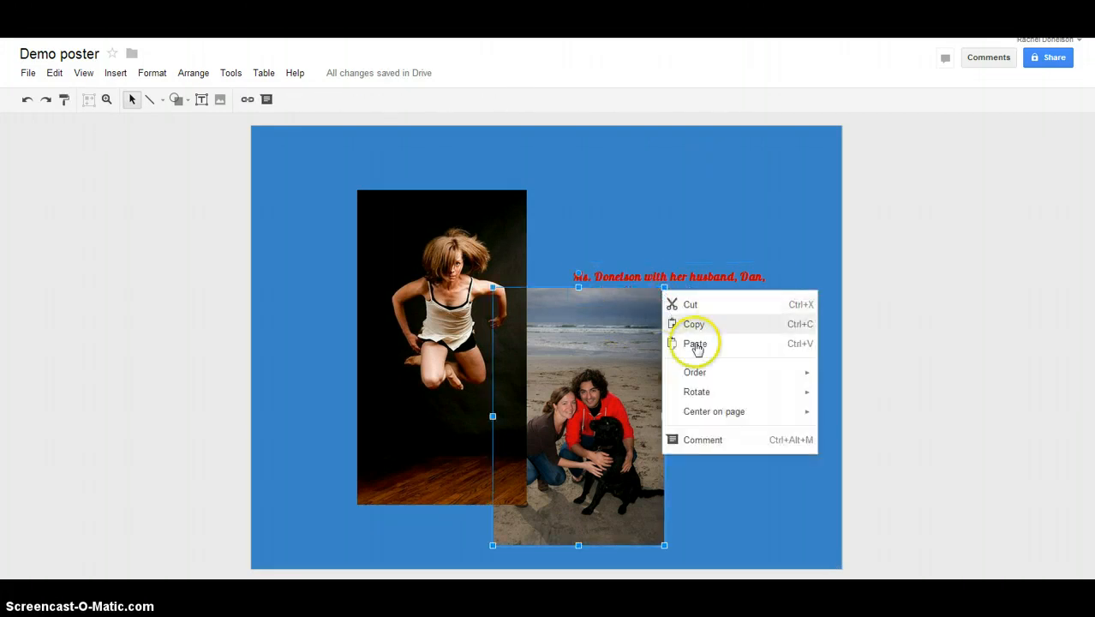
pyautogui.moveTo(797, 376)
pyautogui.click(854, 378)
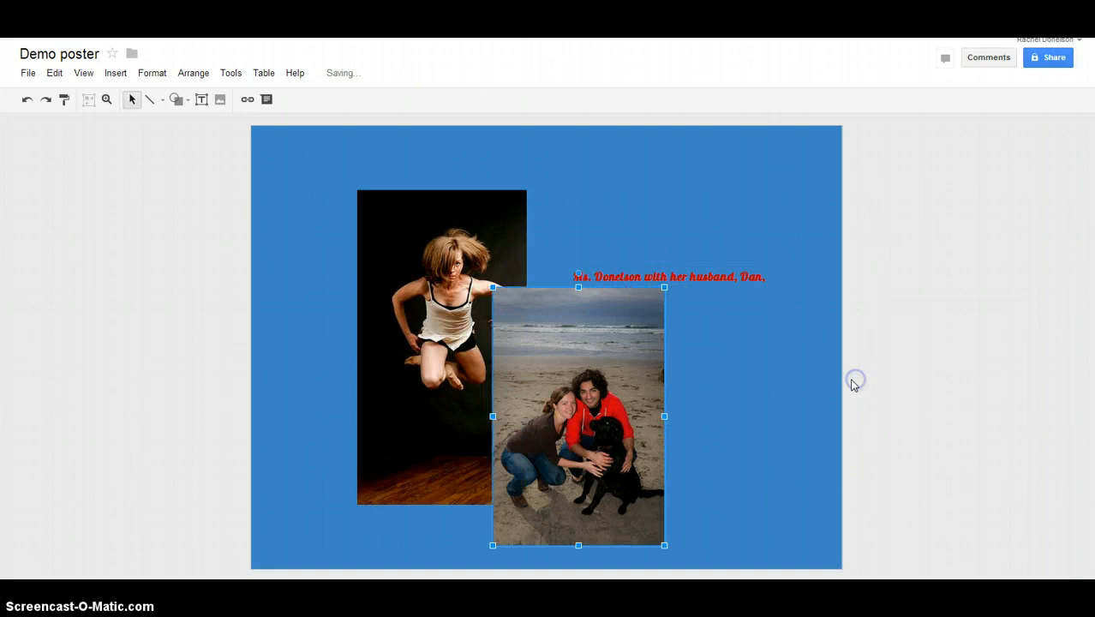
# - Bring the red caption text box to the front, above the beach photo
pyautogui.click(686, 280)
pyautogui.rightClick(696, 287)
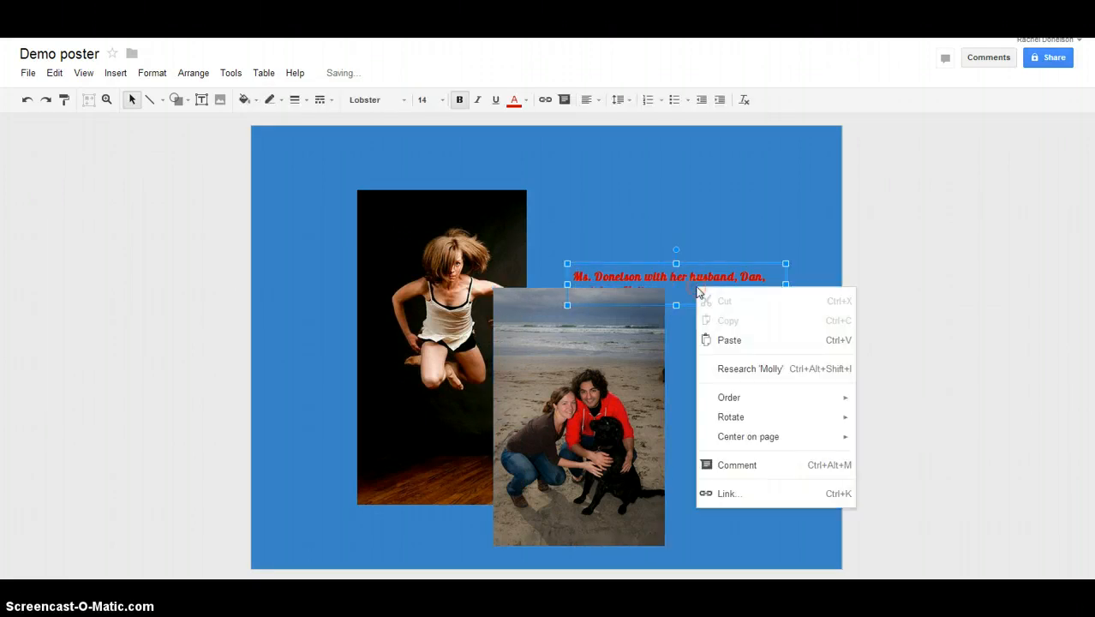
pyautogui.moveTo(741, 399)
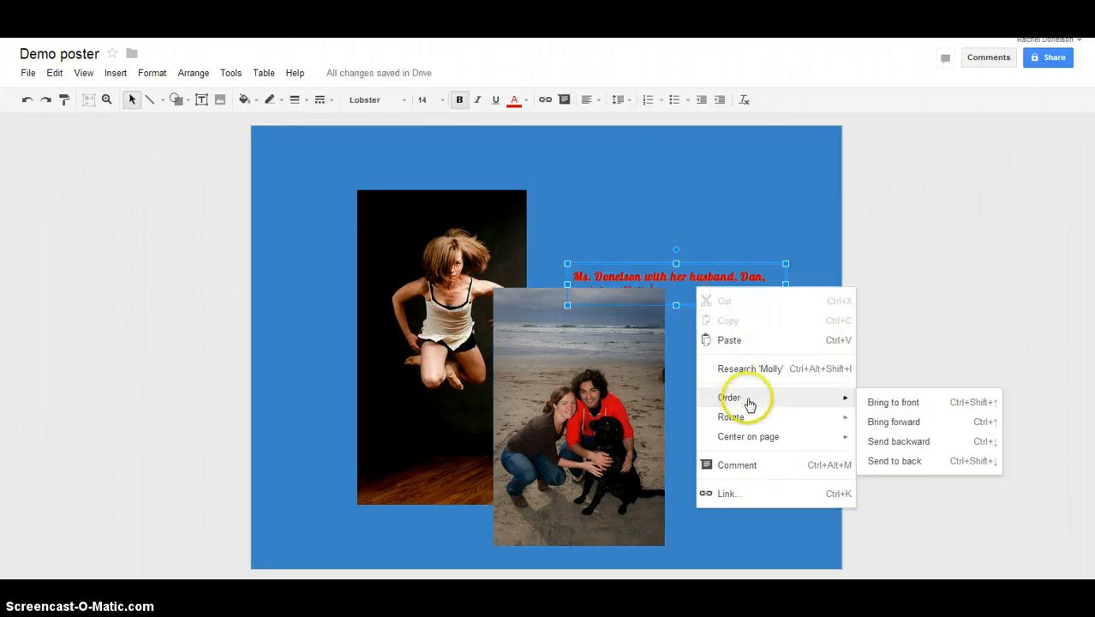
pyautogui.click(879, 403)
pyautogui.click(660, 358)
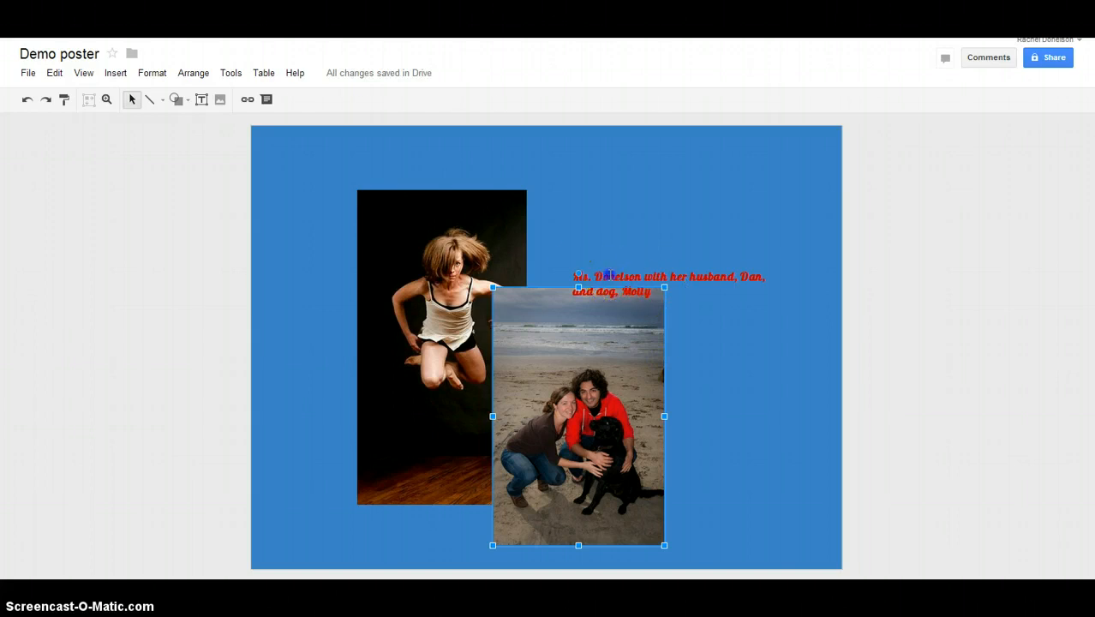
# - Move the red caption down and left onto the upper part of the beach photo and deselect it
pyautogui.click(608, 274)
pyautogui.moveTo(579, 265); pyautogui.dragTo(511, 299)
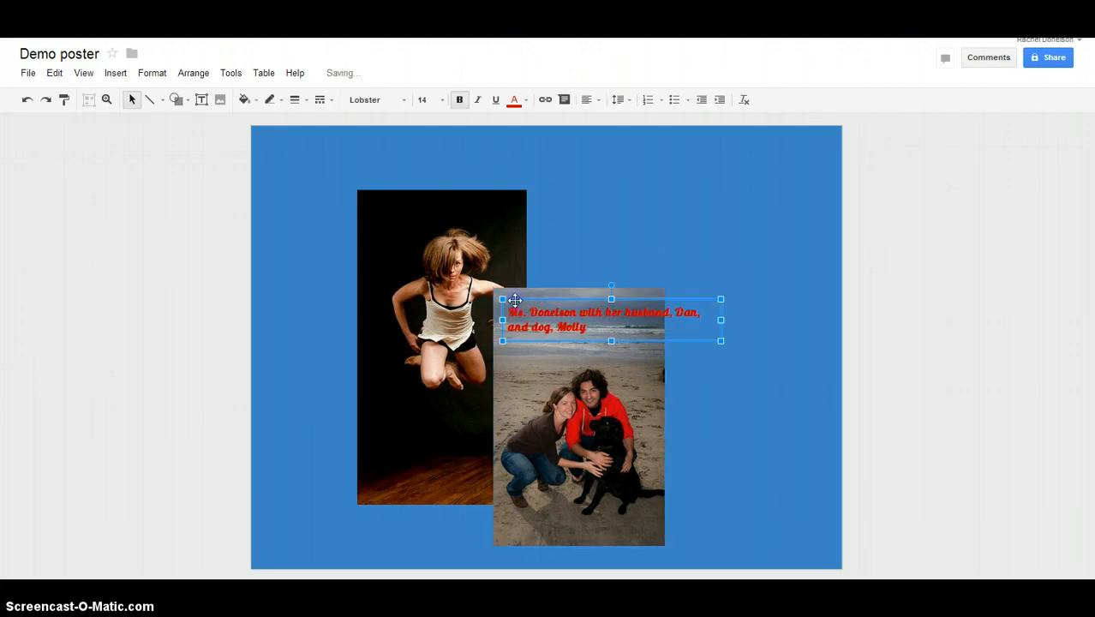
pyautogui.click(429, 540)
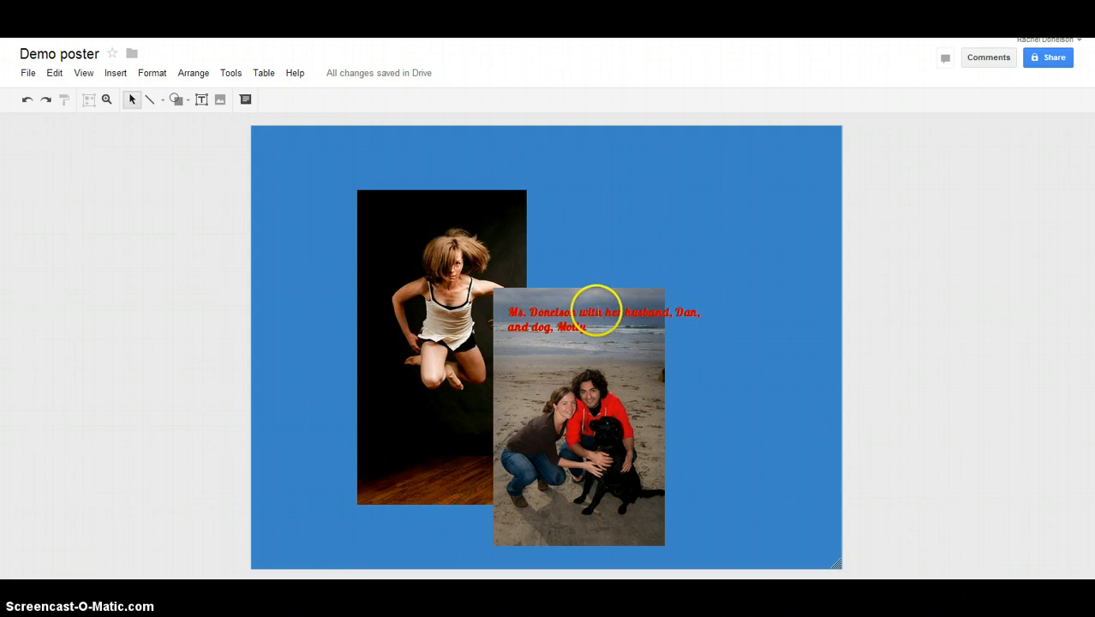
# - Add a text box across the lower edge of the dance photo with the caption "Dancing!"
pyautogui.click(404, 495)
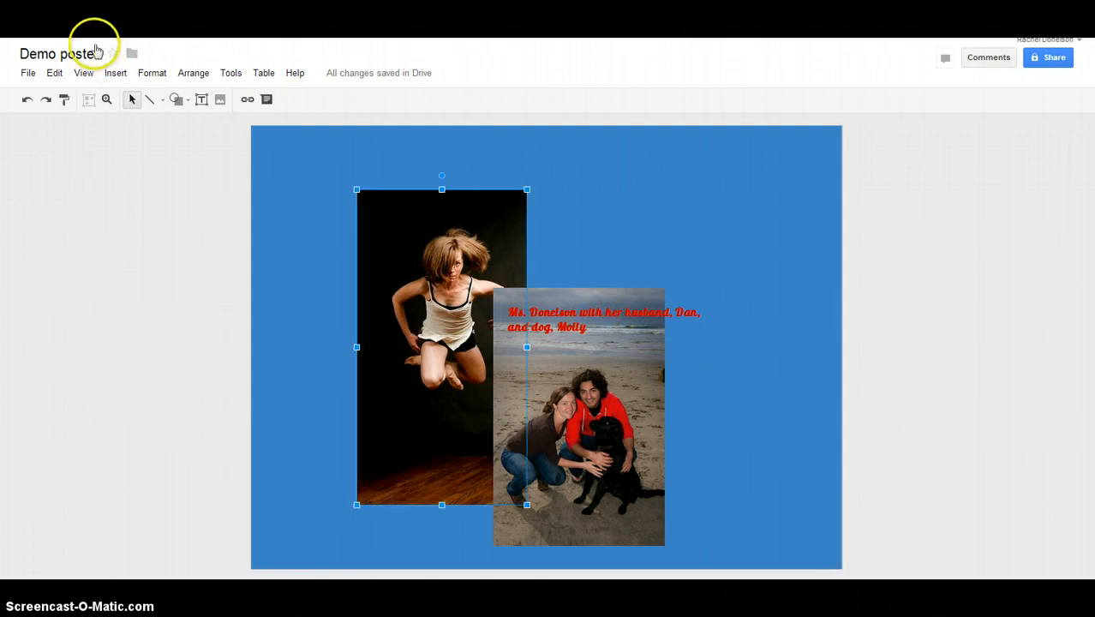
pyautogui.click(114, 72)
pyautogui.click(124, 104)
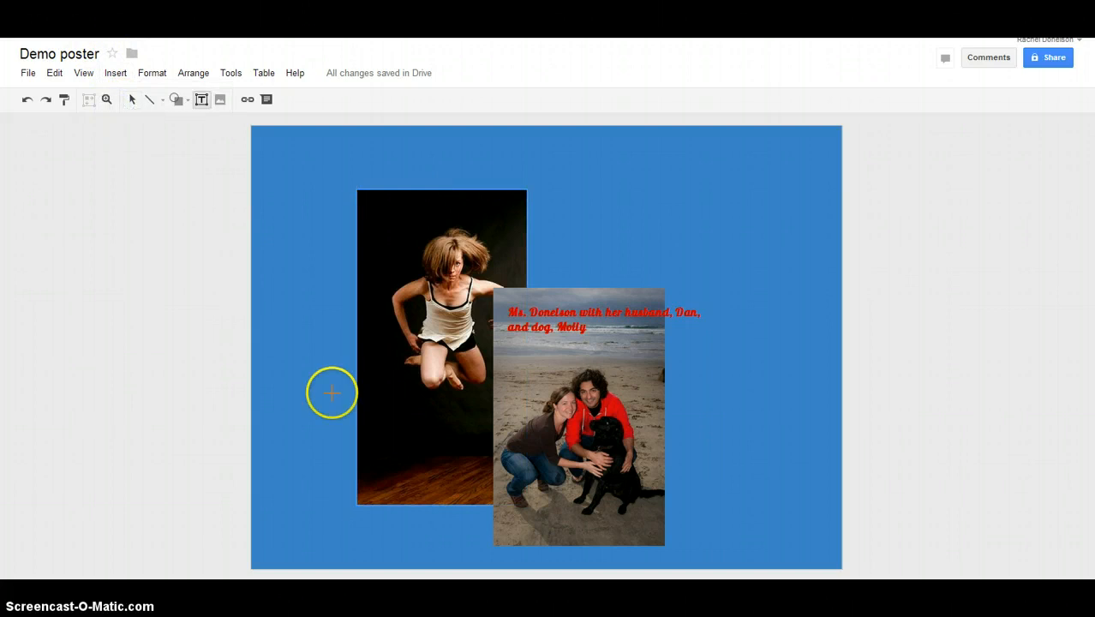
pyautogui.moveTo(337, 487); pyautogui.dragTo(473, 531)
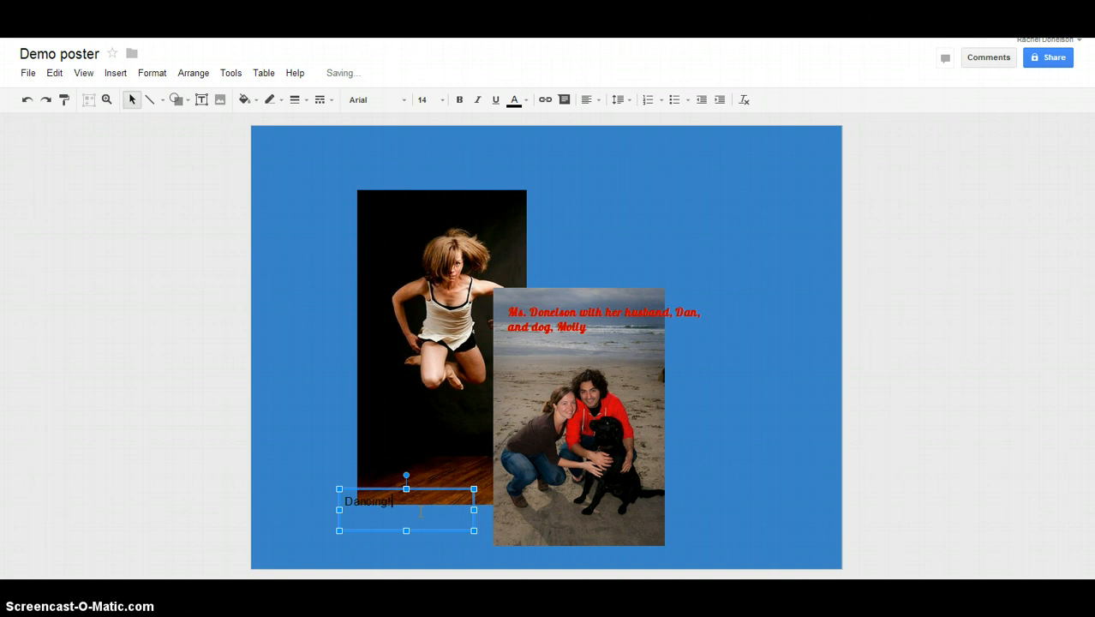
# - Change the font of the "Dancing!" caption to Lobster
pyautogui.moveTo(396, 501); pyautogui.dragTo(348, 501)
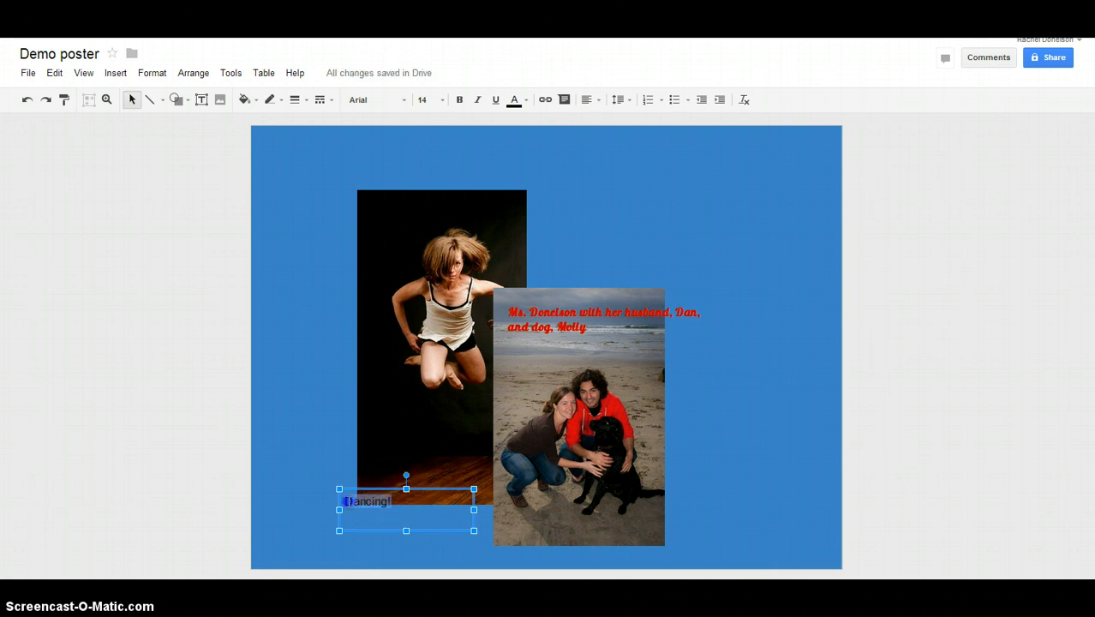
pyautogui.click(403, 100)
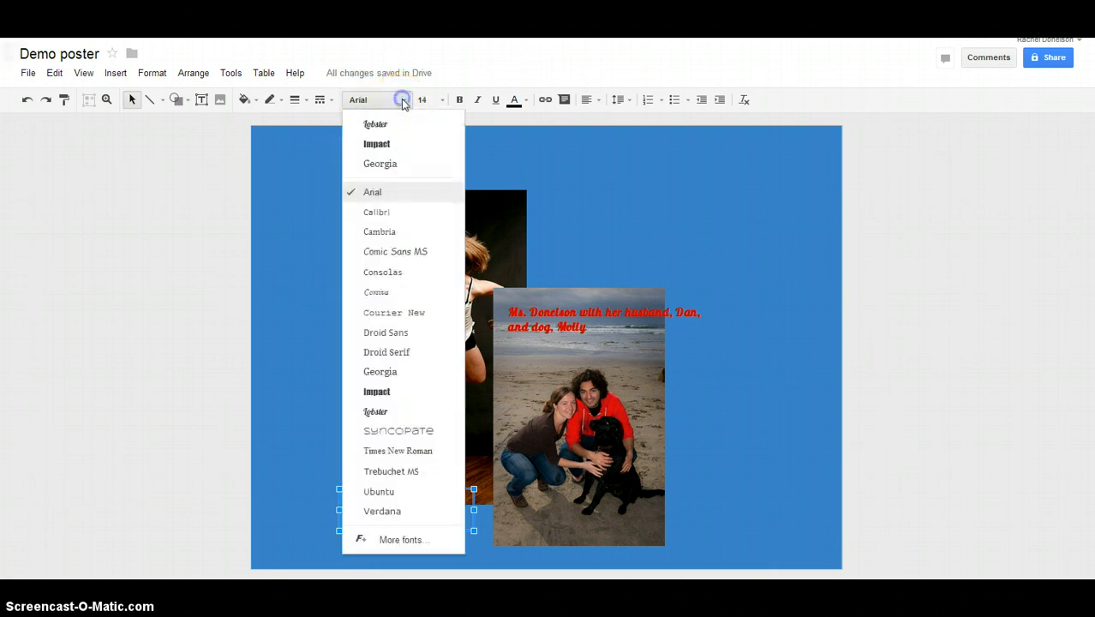
pyautogui.click(376, 411)
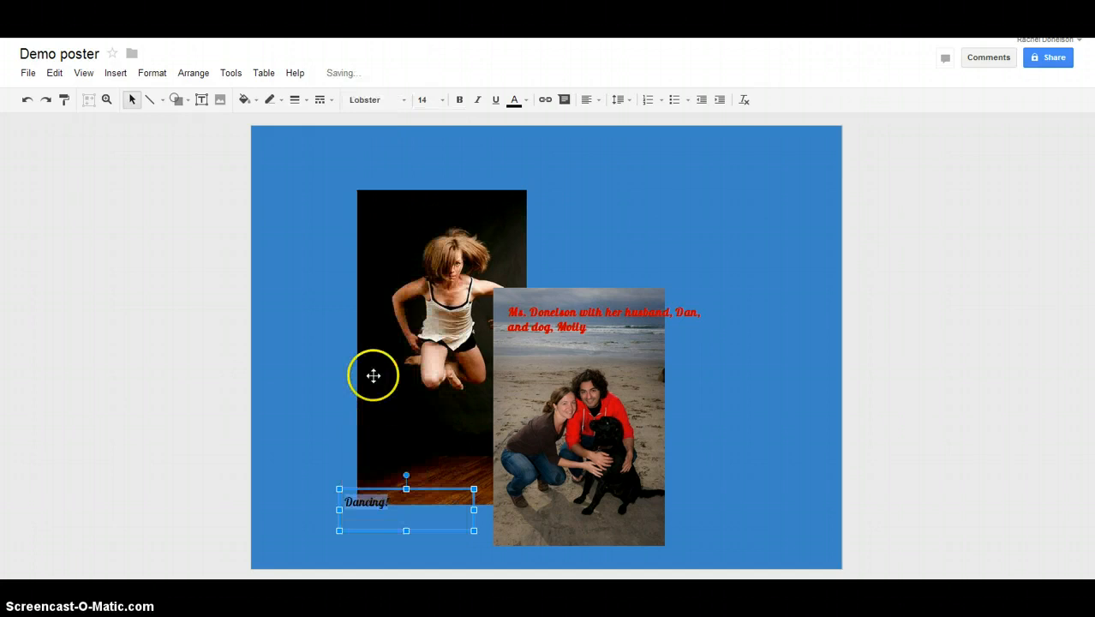
# - Make the "Dancing!" caption bold and colour its text red
pyautogui.click(460, 100)
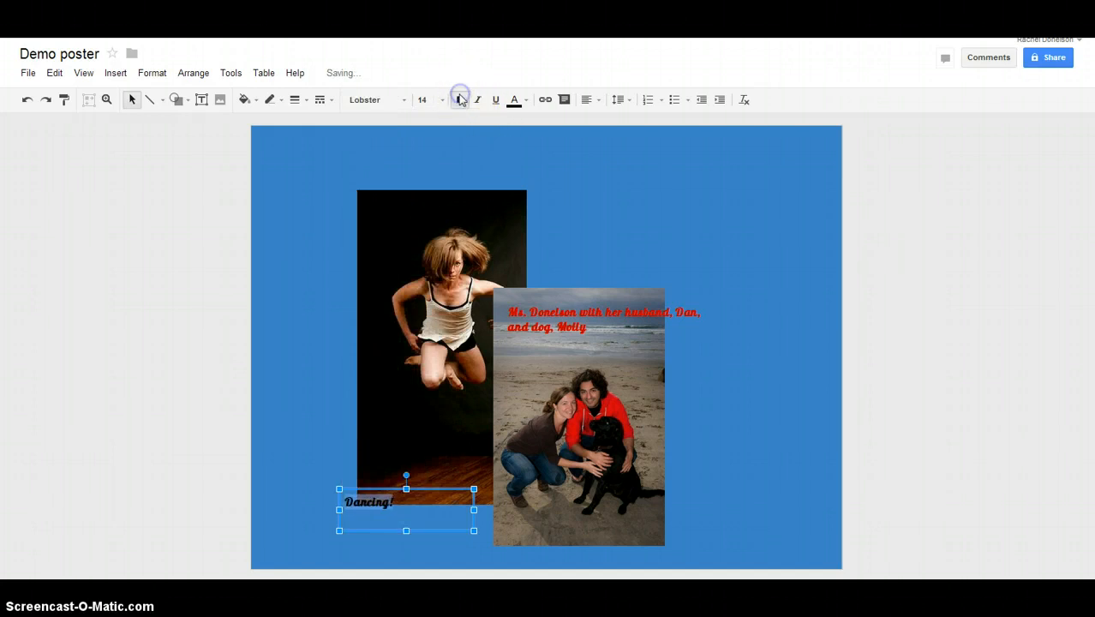
pyautogui.click(524, 104)
pyautogui.click(523, 289)
# - Move the "Dancing!" caption up and right onto the wooden floor of the dance photo and deselect it
pyautogui.click(453, 525)
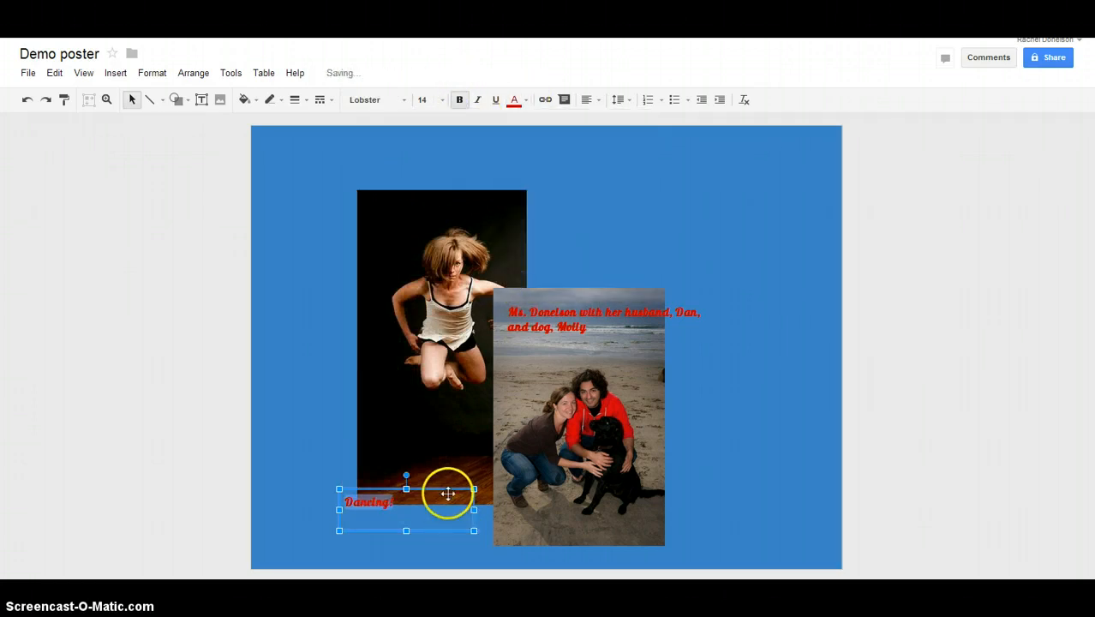
pyautogui.moveTo(448, 490); pyautogui.dragTo(473, 480)
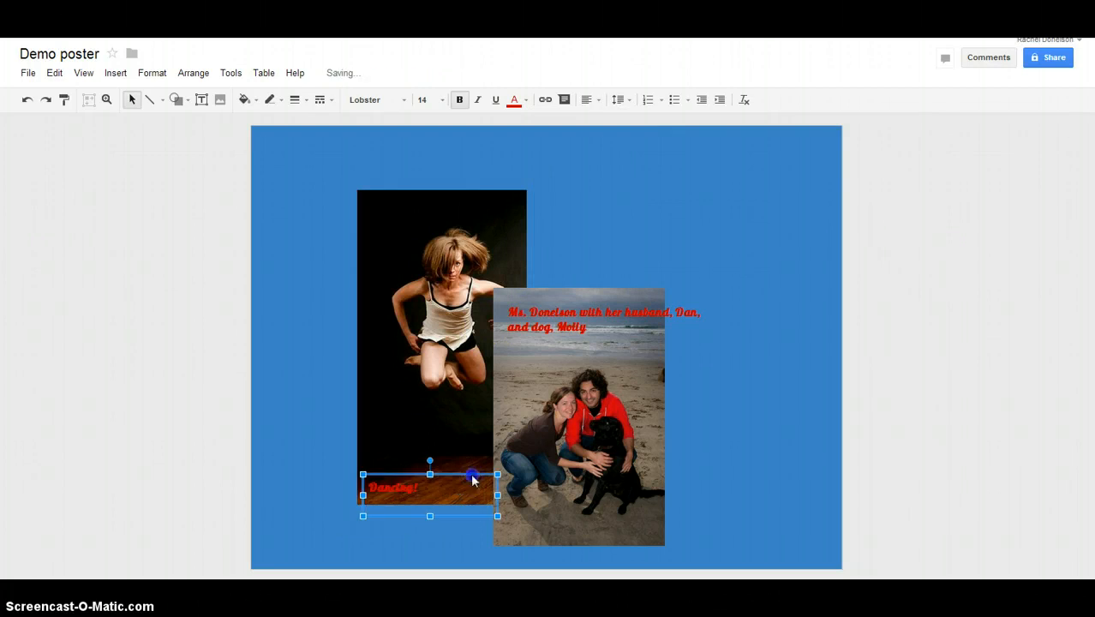
pyautogui.click(409, 541)
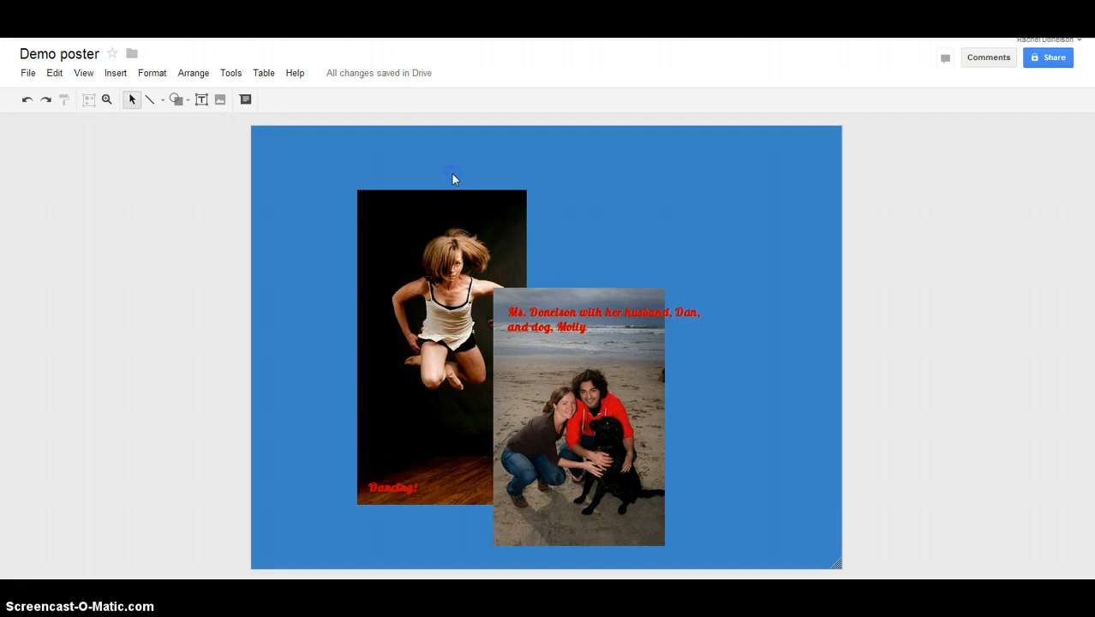
# - Draw a freehand Scribble line across the dance and beach photos and over the blue area beside them
pyautogui.click(115, 73)
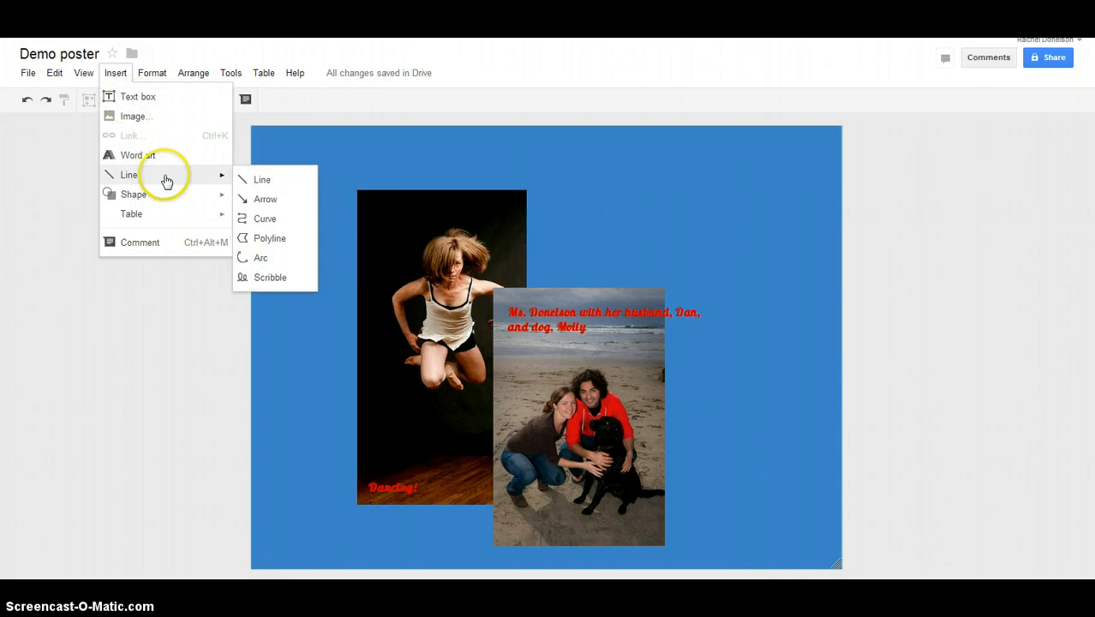
pyautogui.moveTo(269, 84)
pyautogui.moveTo(152, 74)
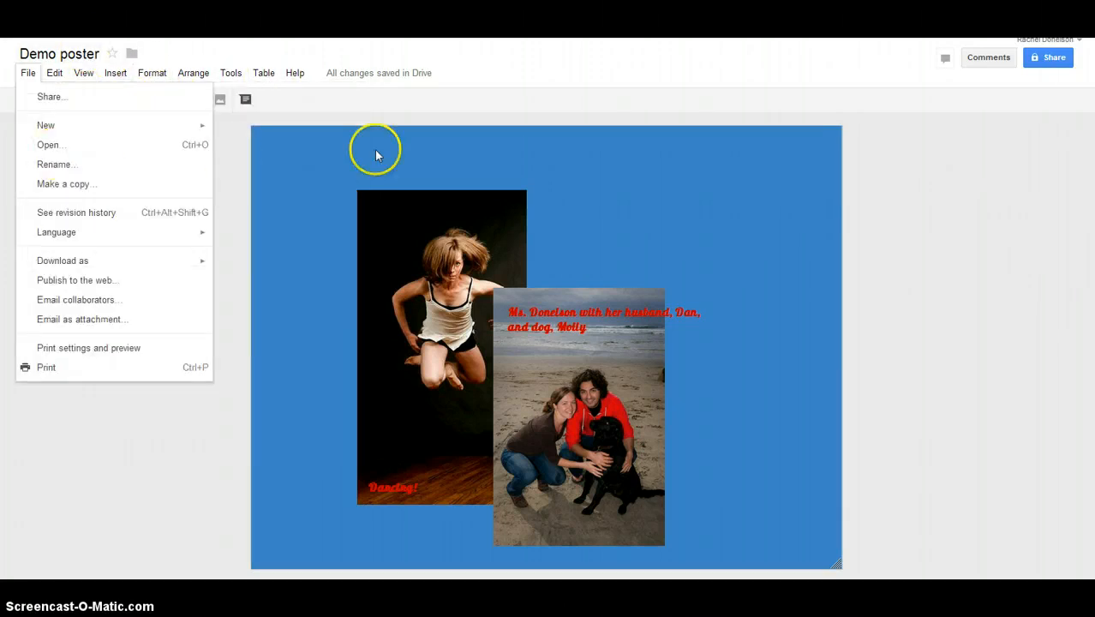
pyautogui.moveTo(114, 75)
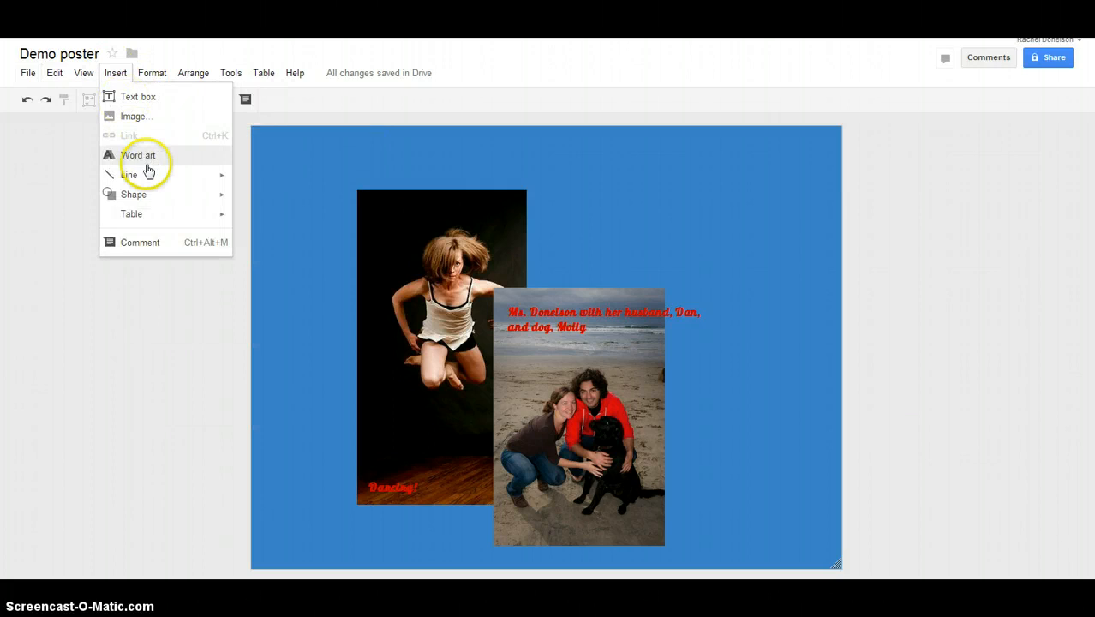
pyautogui.moveTo(146, 172)
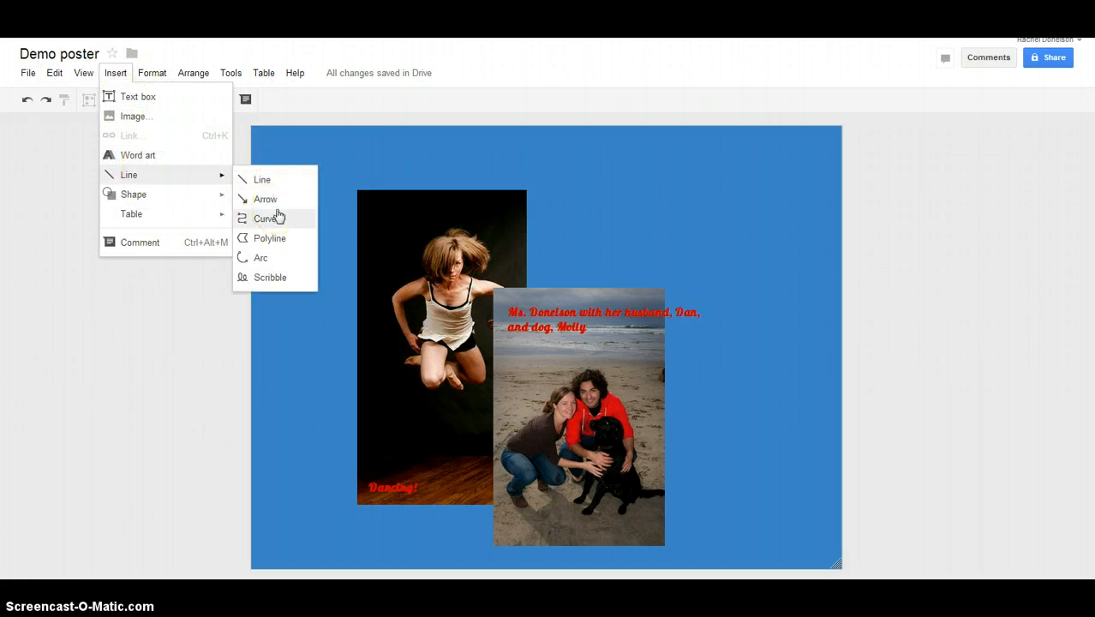
pyautogui.click(275, 276)
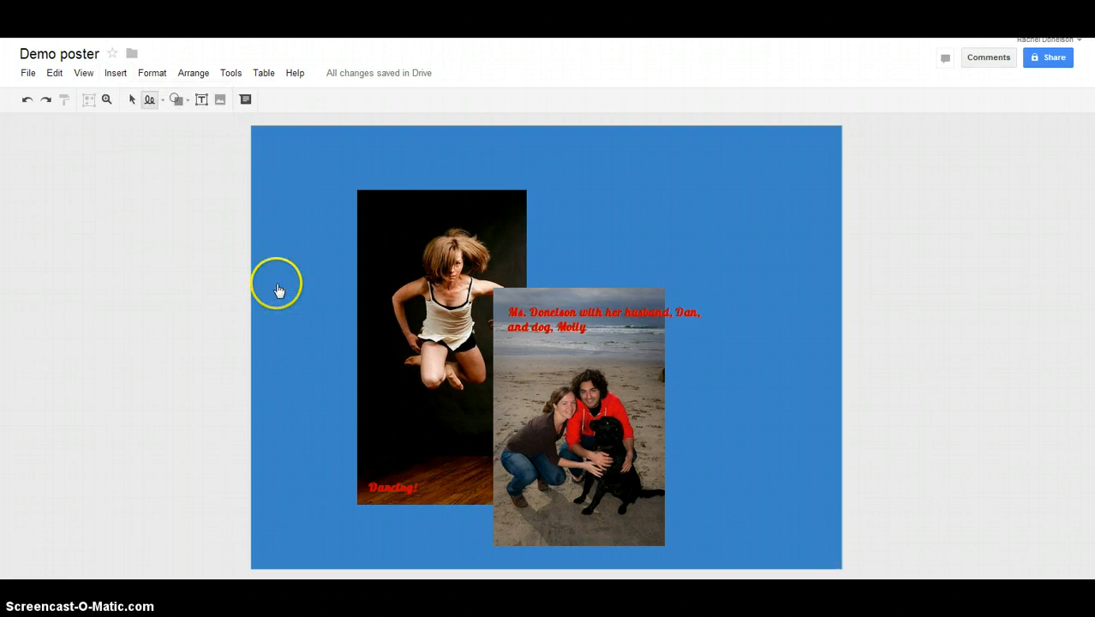
pyautogui.moveTo(281, 247)
pyautogui.mouseDown()
pyautogui.moveTo(350, 172)
pyautogui.moveTo(476, 250)
pyautogui.mouseUp()
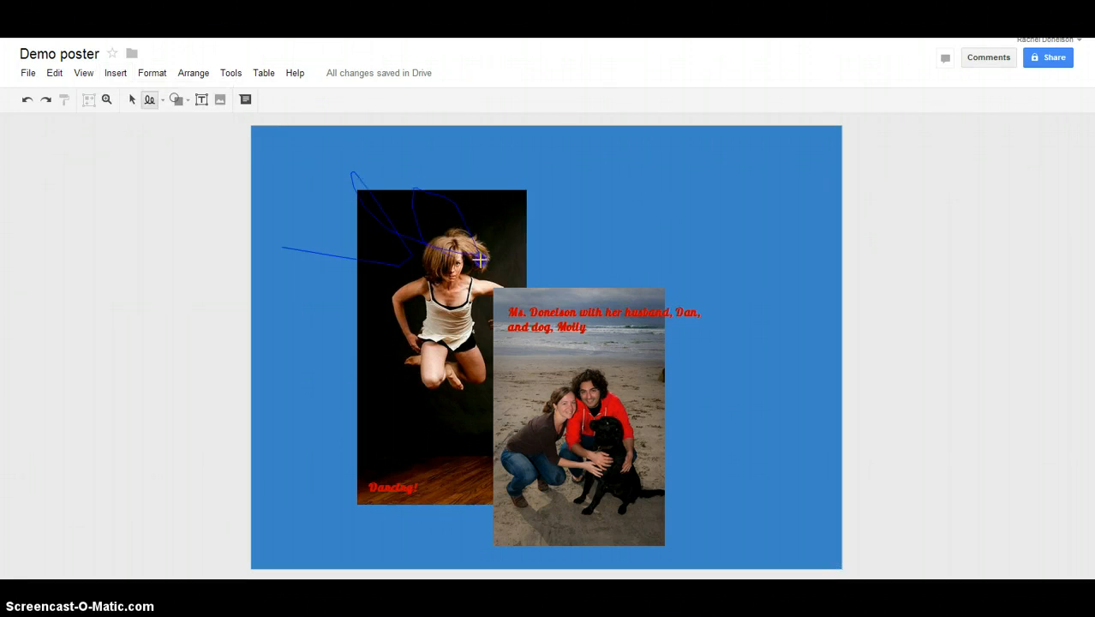
pyautogui.moveTo(564, 247)
pyautogui.mouseDown()
pyautogui.moveTo(586, 286)
pyautogui.moveTo(706, 352)
pyautogui.mouseUp()
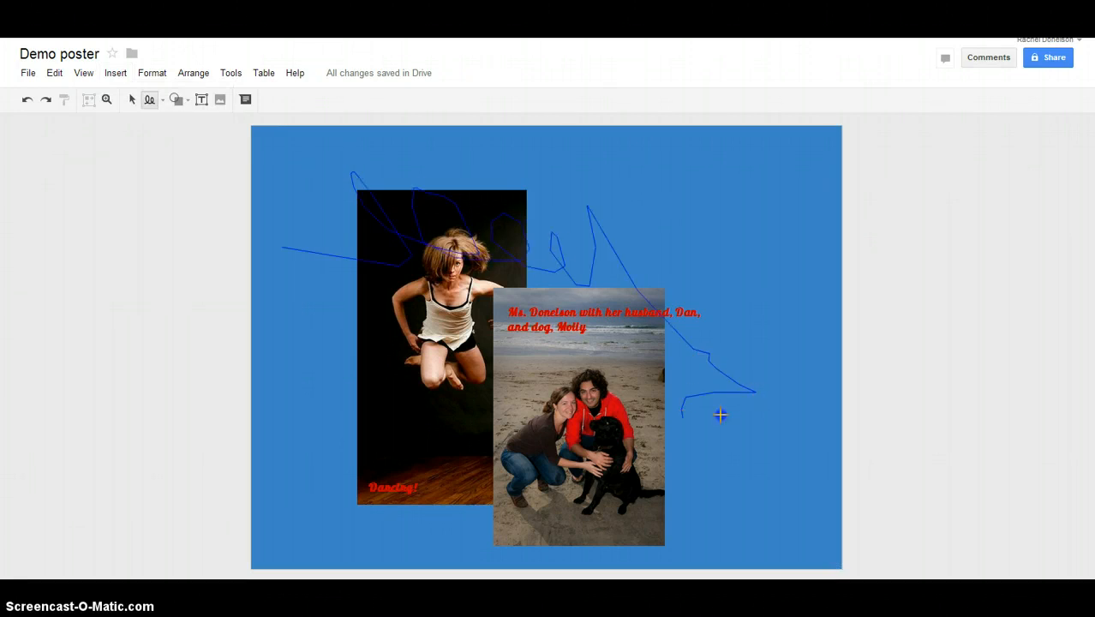
pyautogui.moveTo(727, 481); pyautogui.dragTo(739, 490)
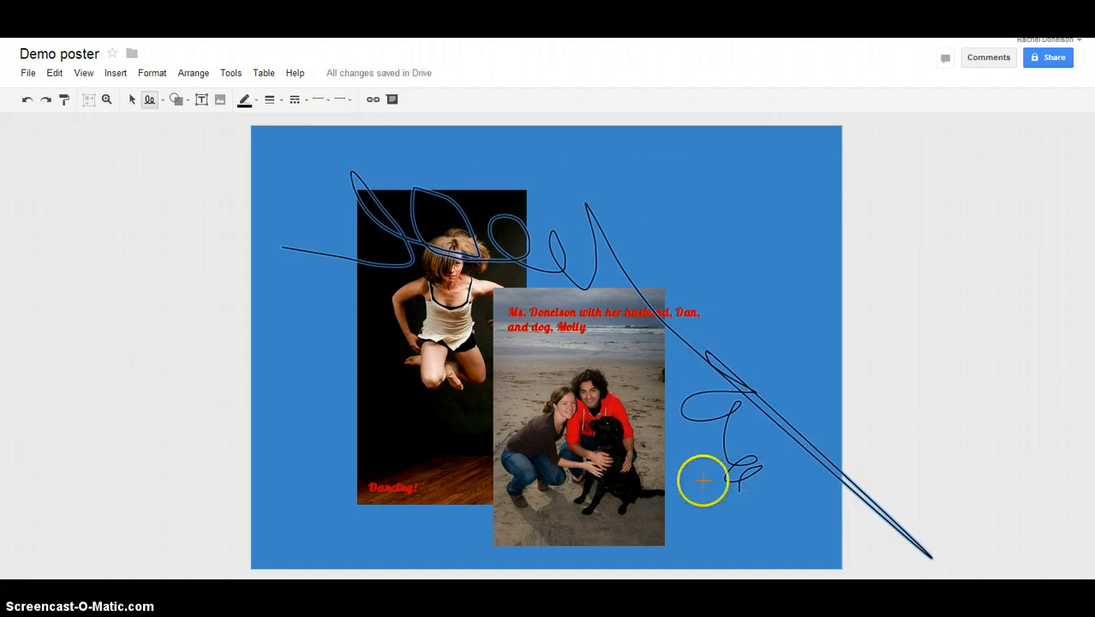
# - Cut the selected scribble from the poster
pyautogui.click(54, 73)
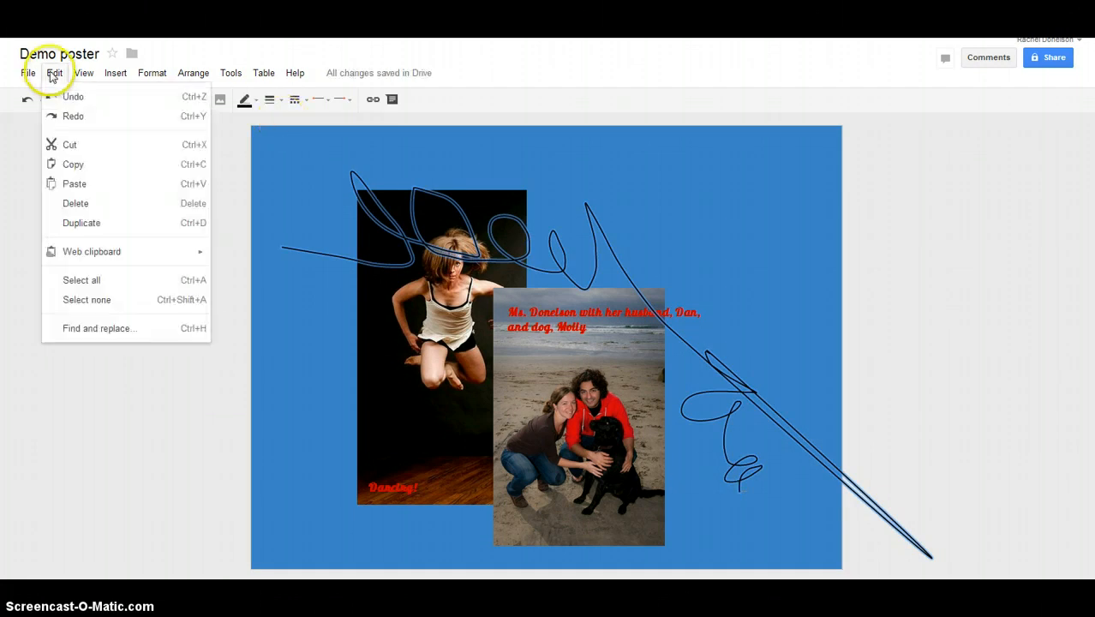
pyautogui.click(62, 143)
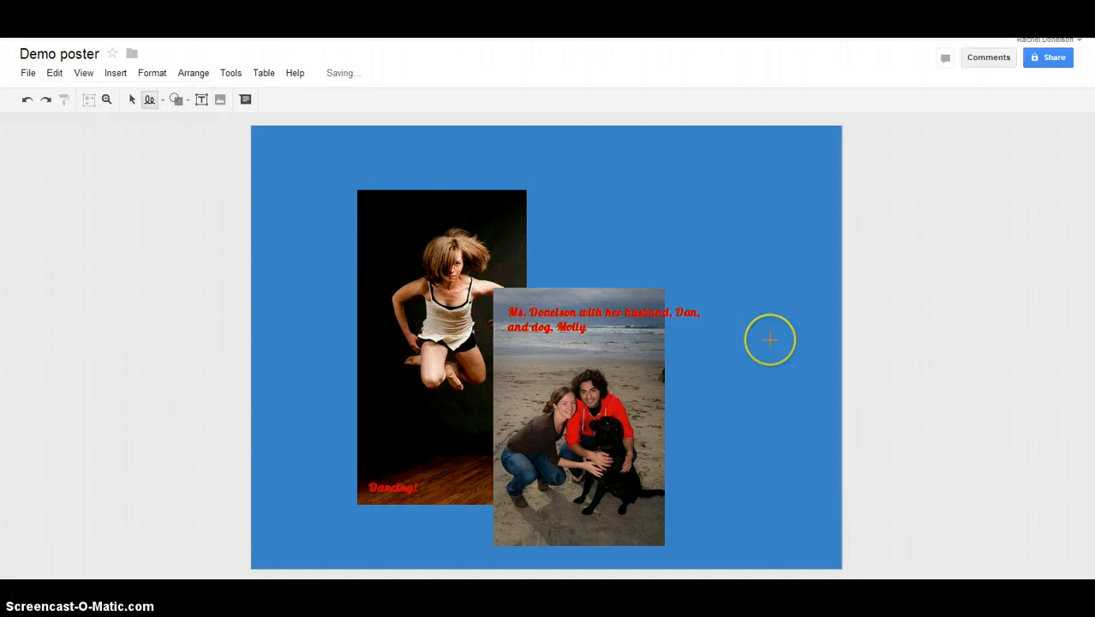